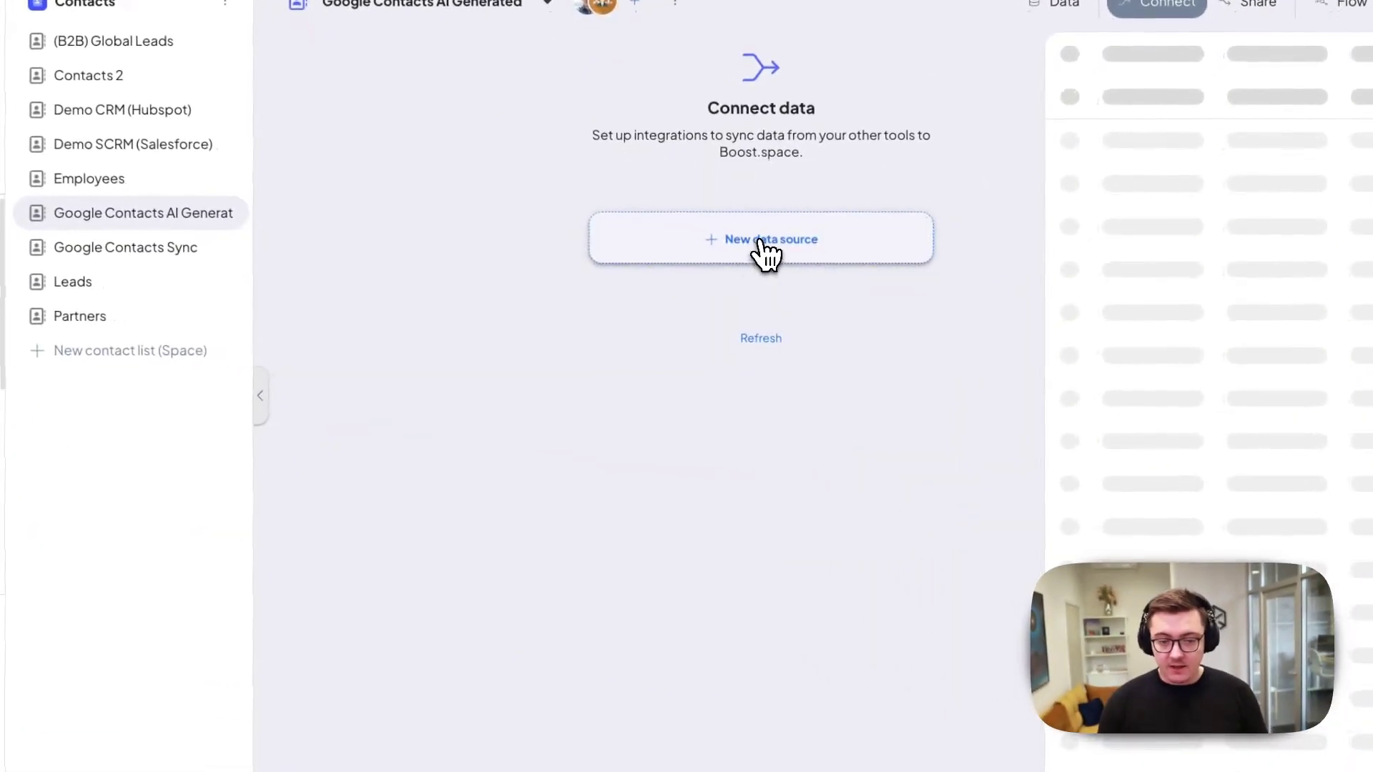
# Add Google Contacts as a new data source and pick the generated 'Sync data into Boost.space' scenario
pyautogui.click(755, 306)
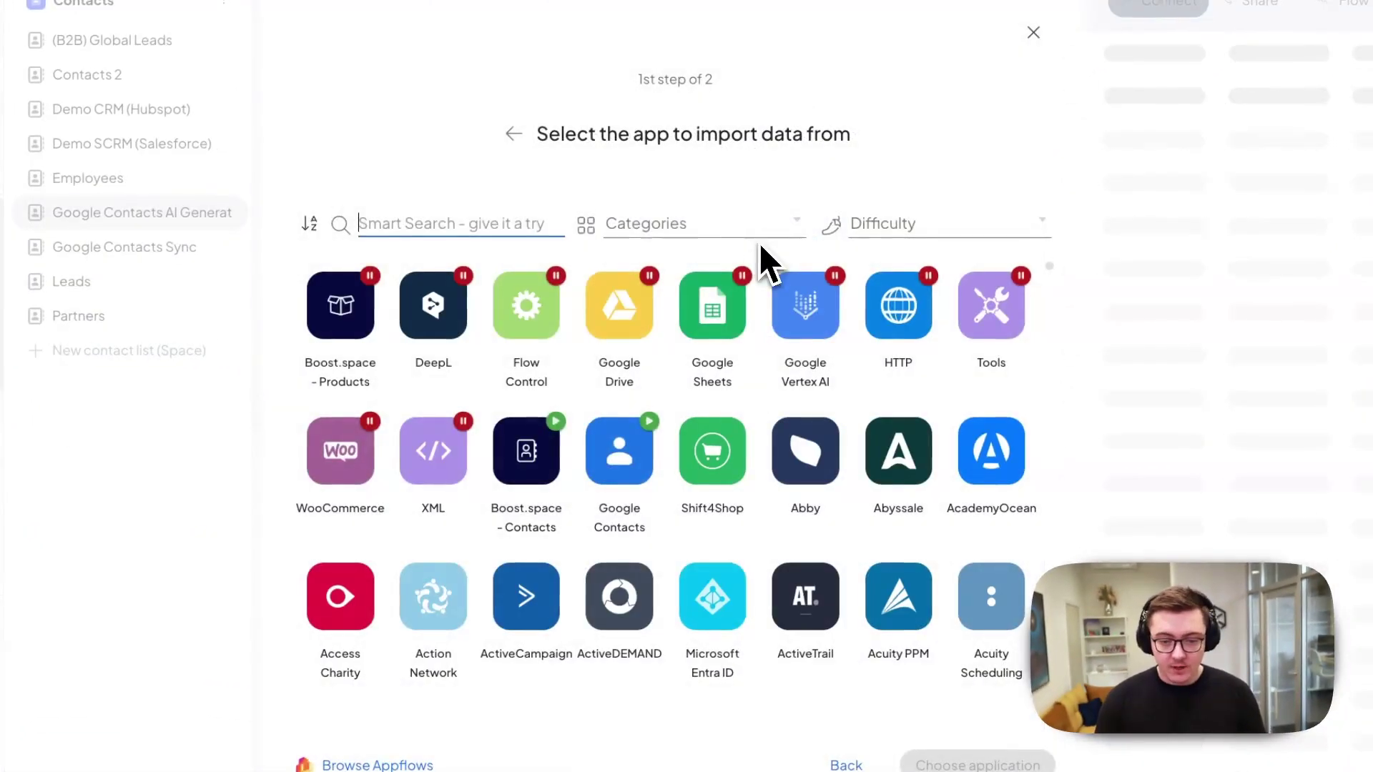
pyautogui.click(621, 457)
pyautogui.click(955, 763)
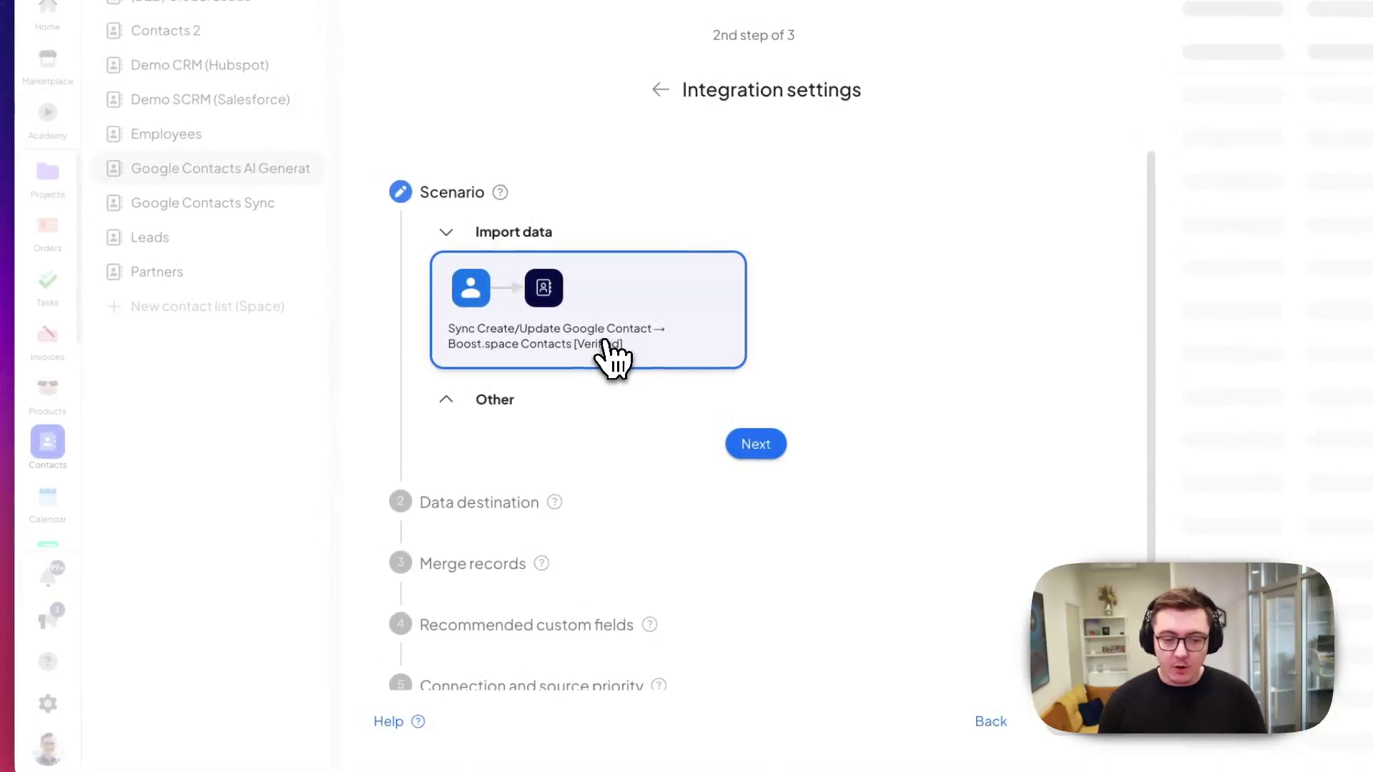
pyautogui.click(450, 404)
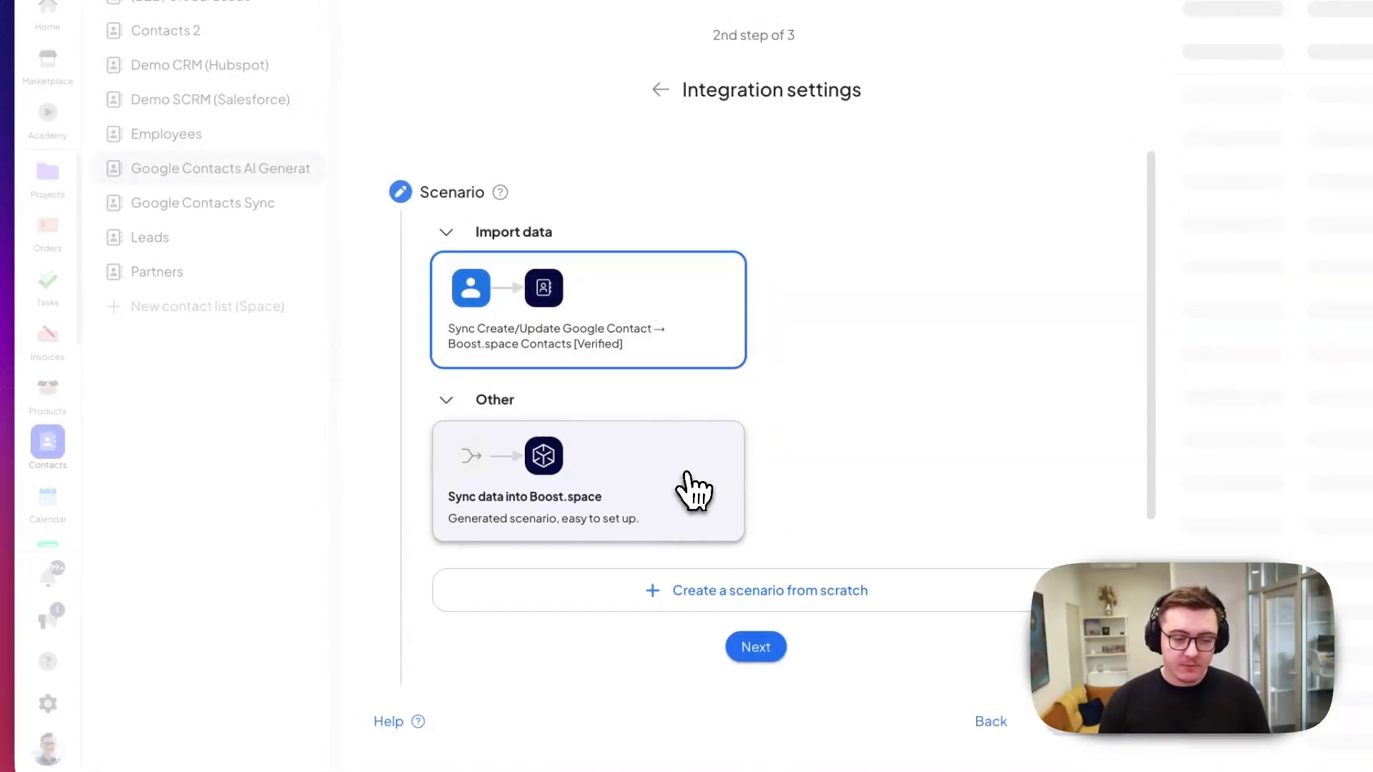
pyautogui.click(669, 501)
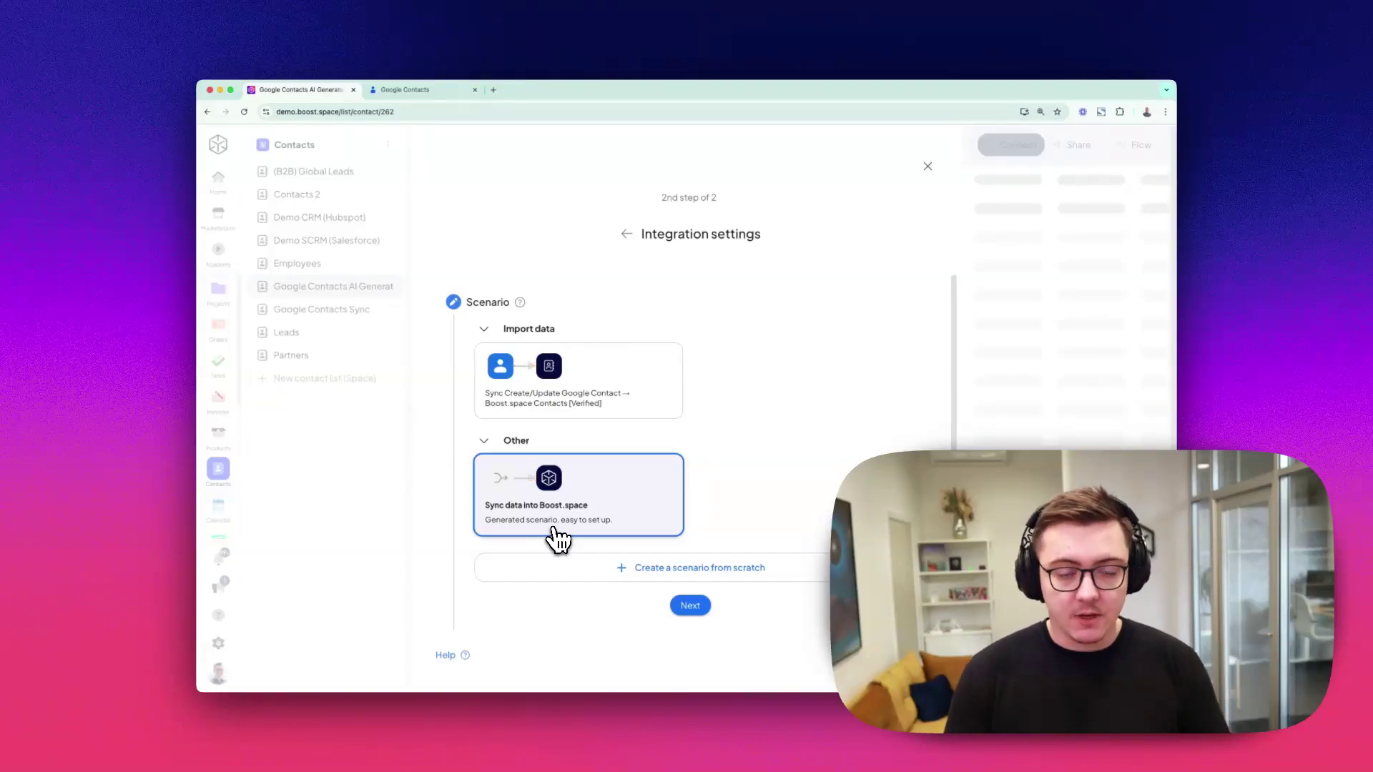
# Use Watch Contacts as the trigger, skip the merge key column, and generate the sync scenario
pyautogui.click(690, 605)
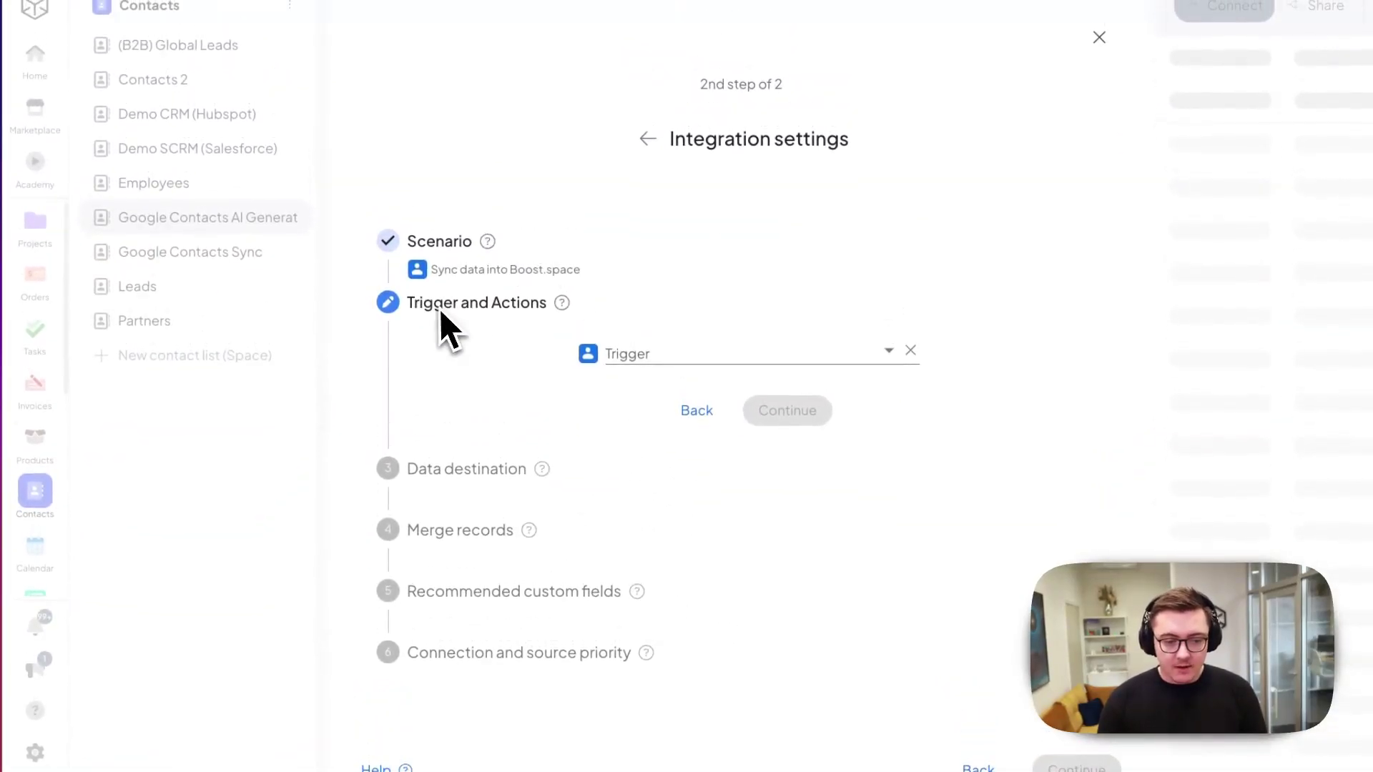
pyautogui.click(697, 357)
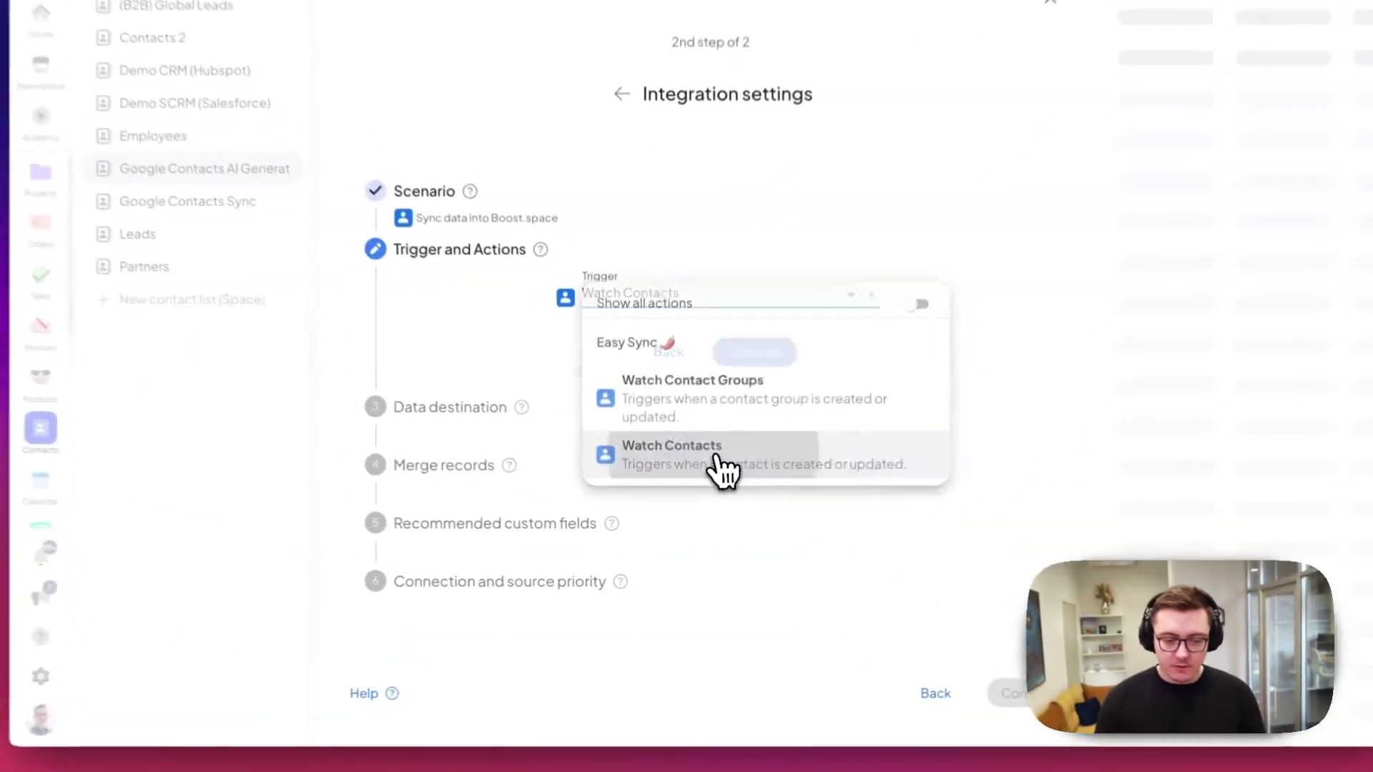
pyautogui.click(669, 493)
pyautogui.click(785, 353)
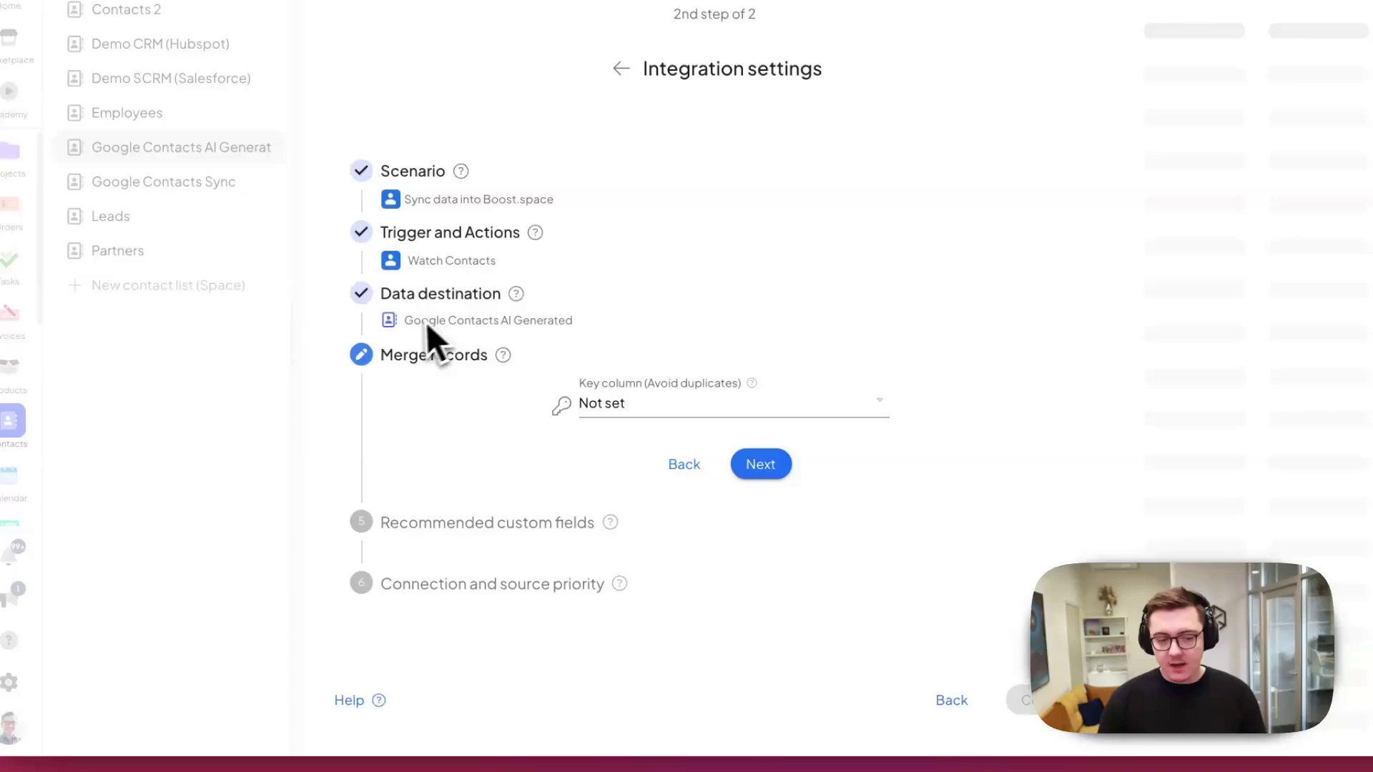
pyautogui.click(751, 465)
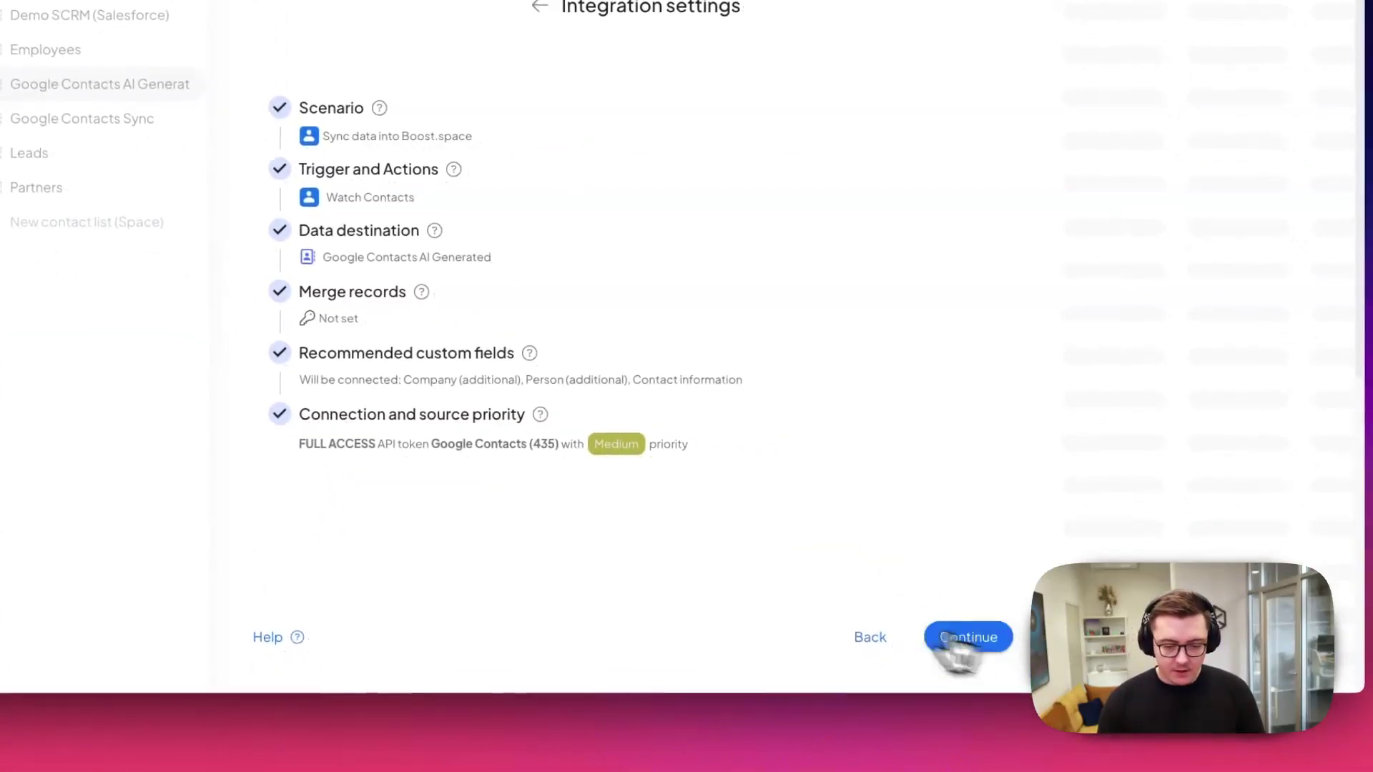
pyautogui.click(974, 648)
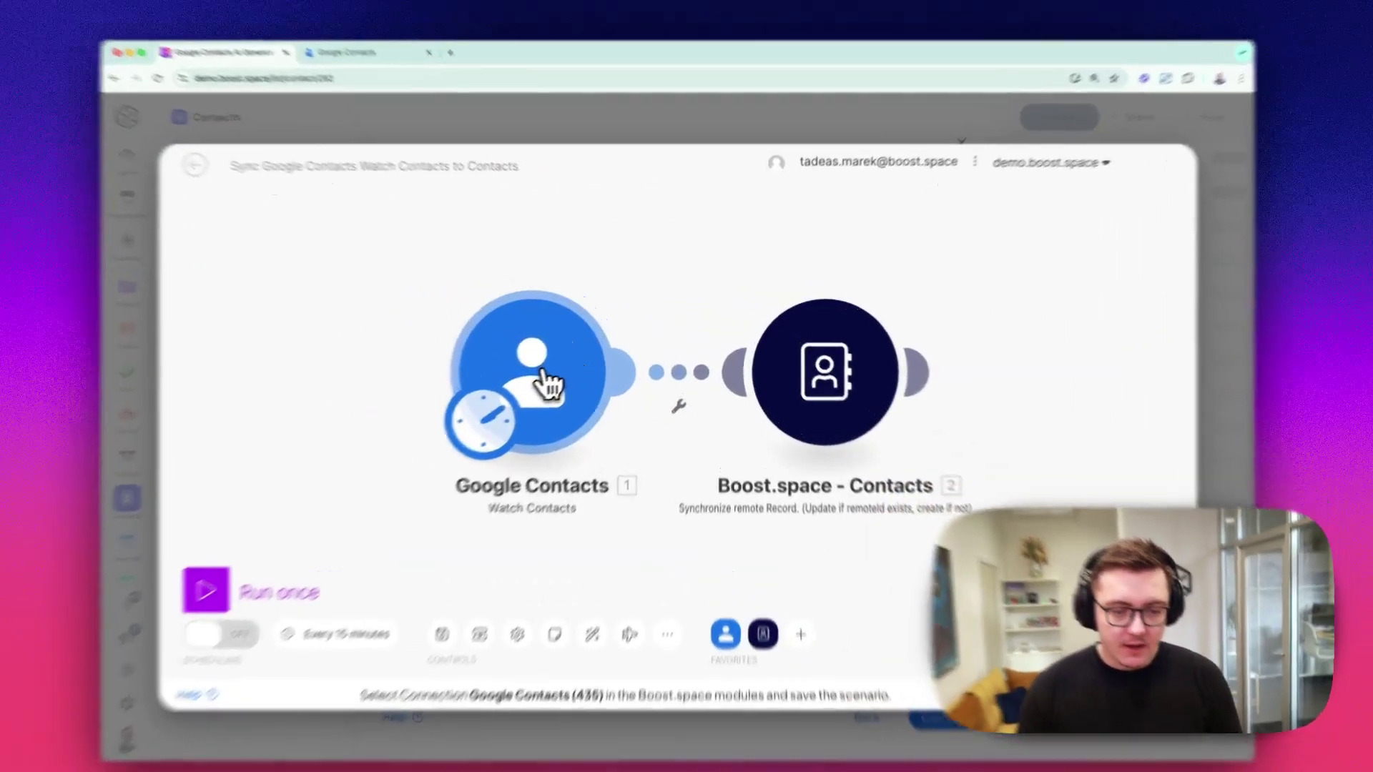
# Set the Google Contacts module's connection to My Google connection 456
pyautogui.click(576, 370)
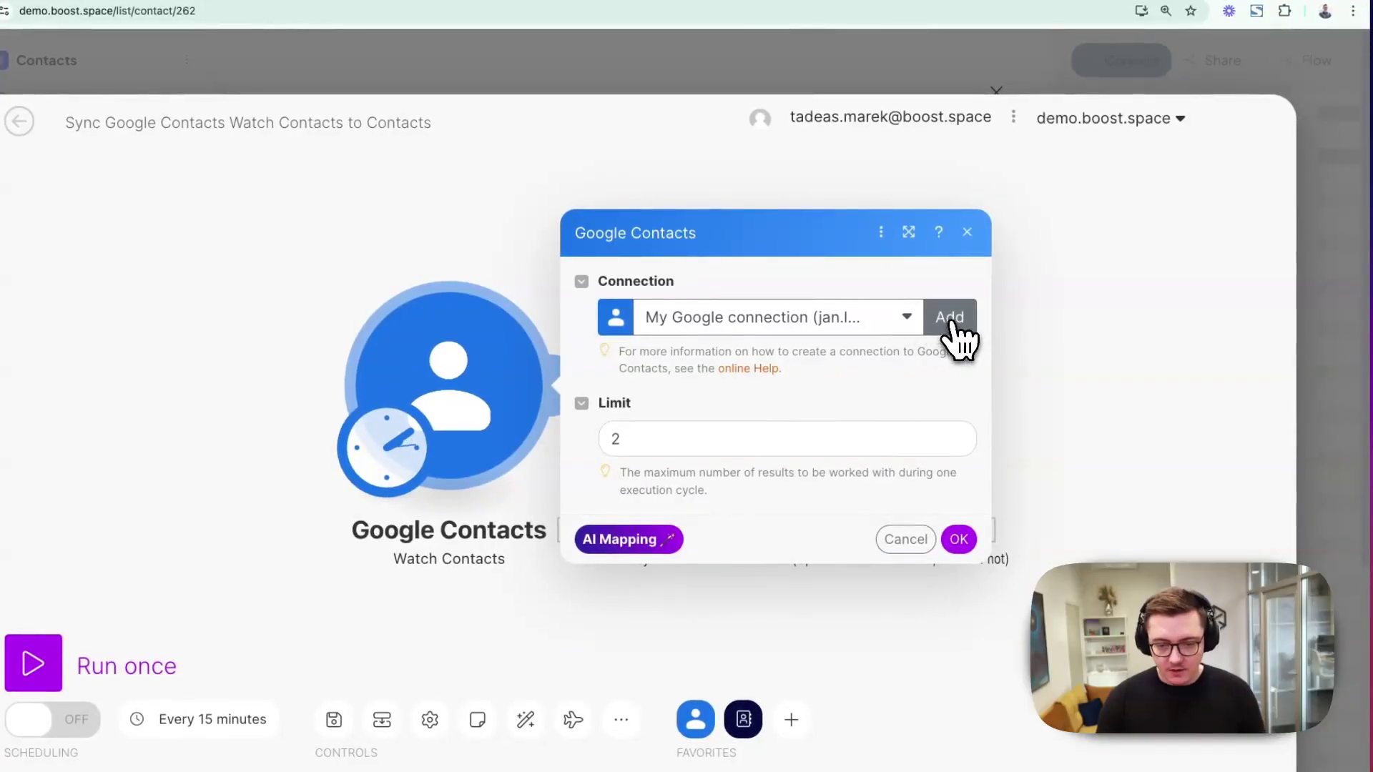
pyautogui.click(902, 319)
pyautogui.write('45')
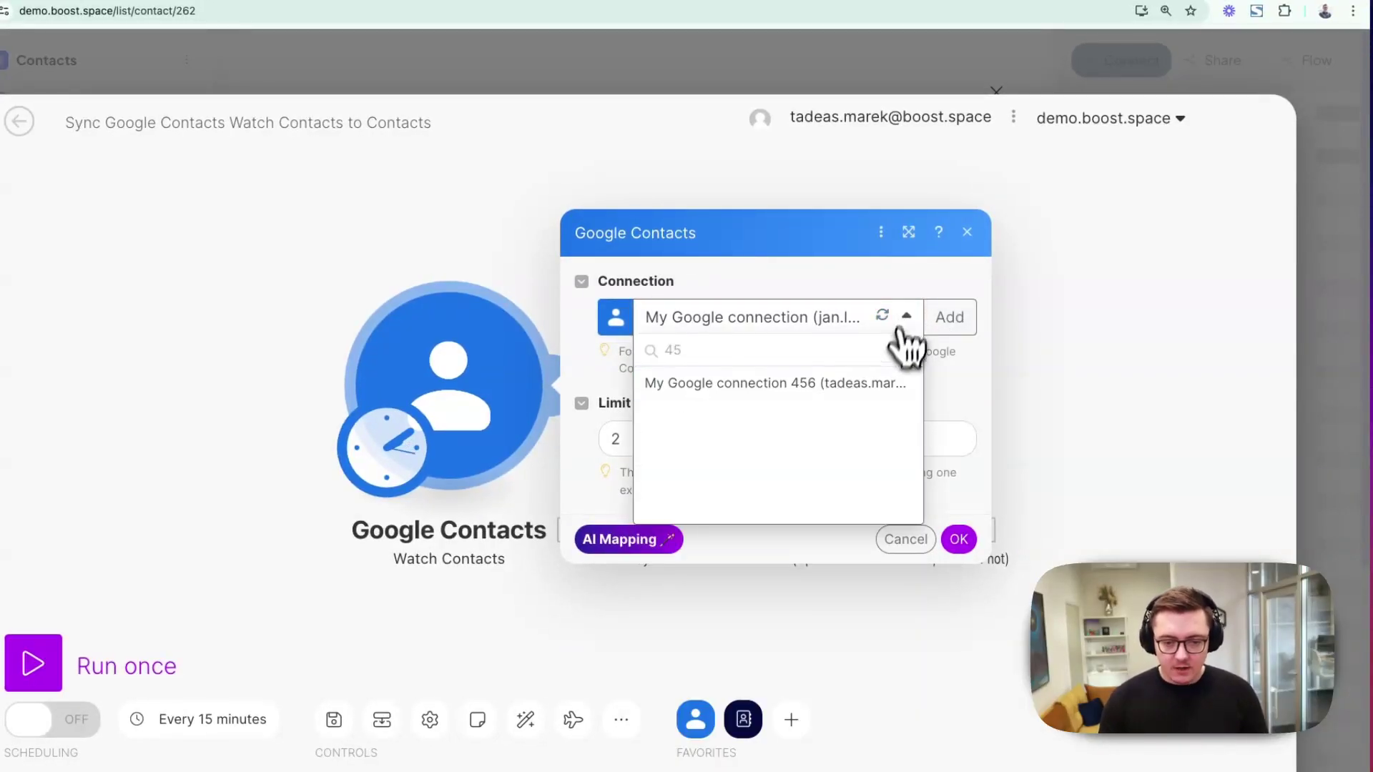
pyautogui.click(844, 383)
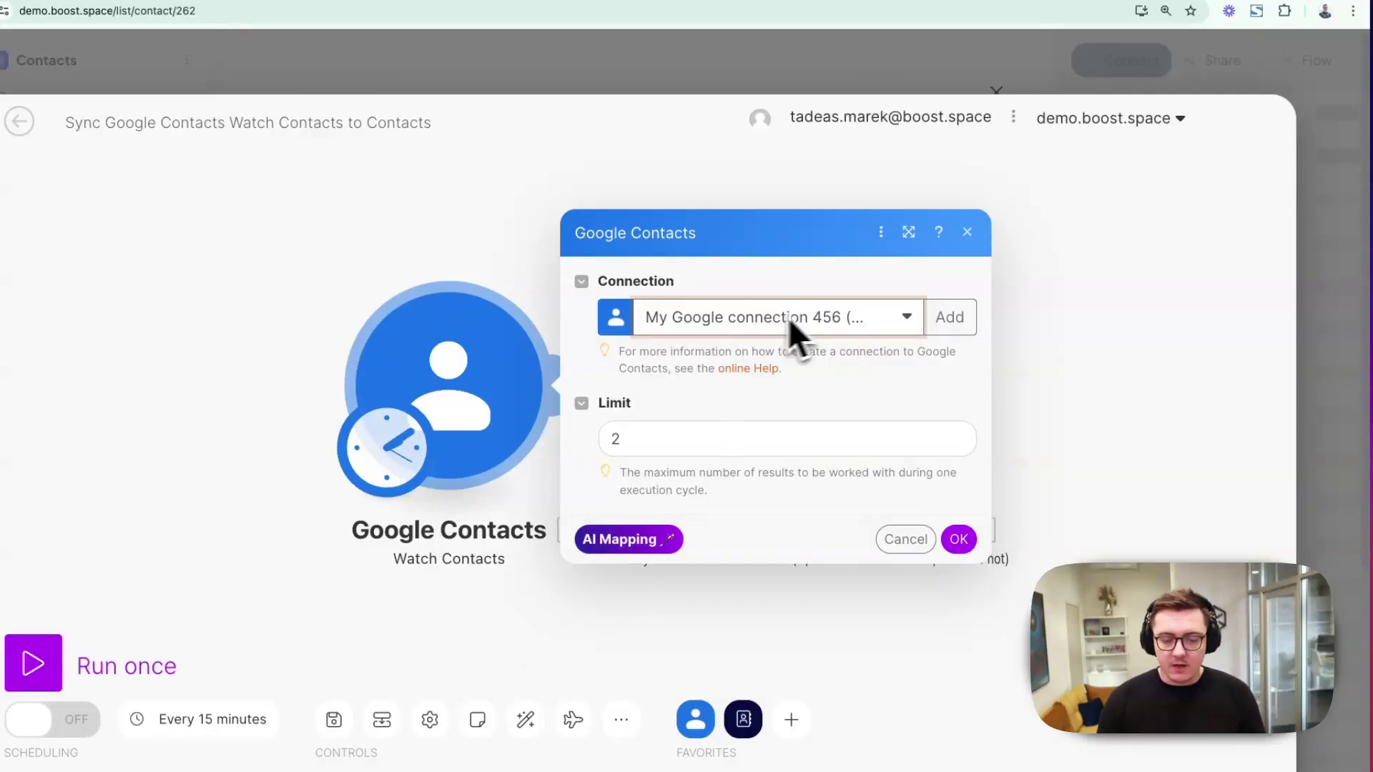
# Set the Limit to 20 and make the trigger start from All contacts
pyautogui.click(625, 439)
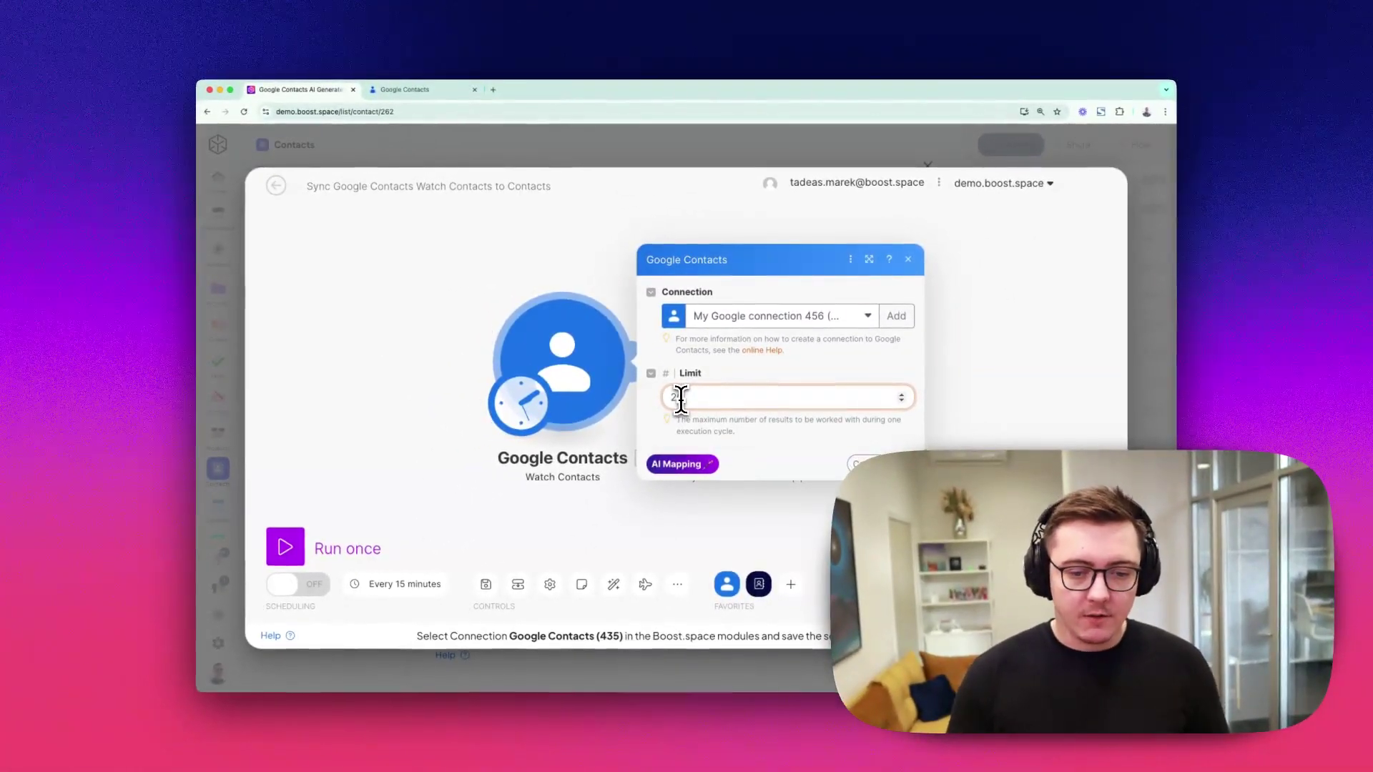
pyautogui.write('0')
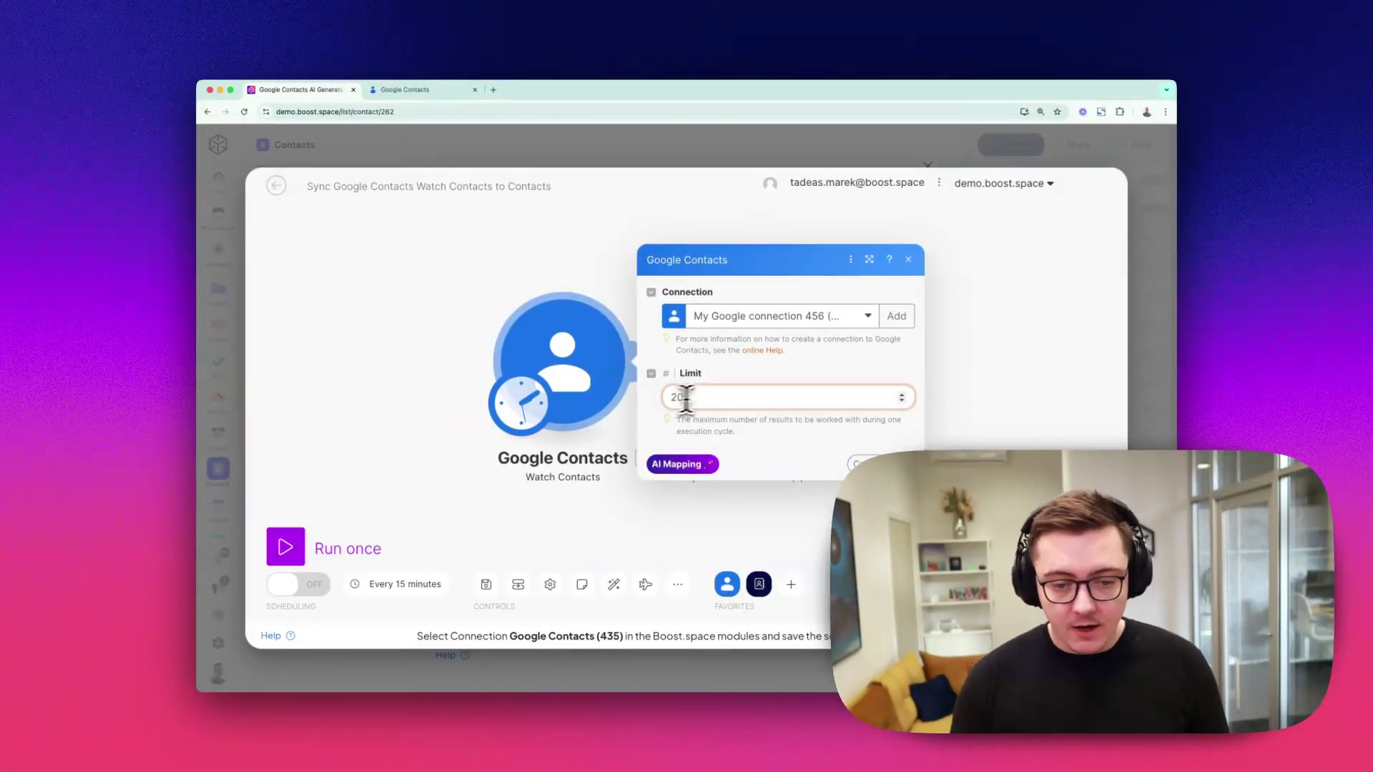
pyautogui.press('BackSpace')
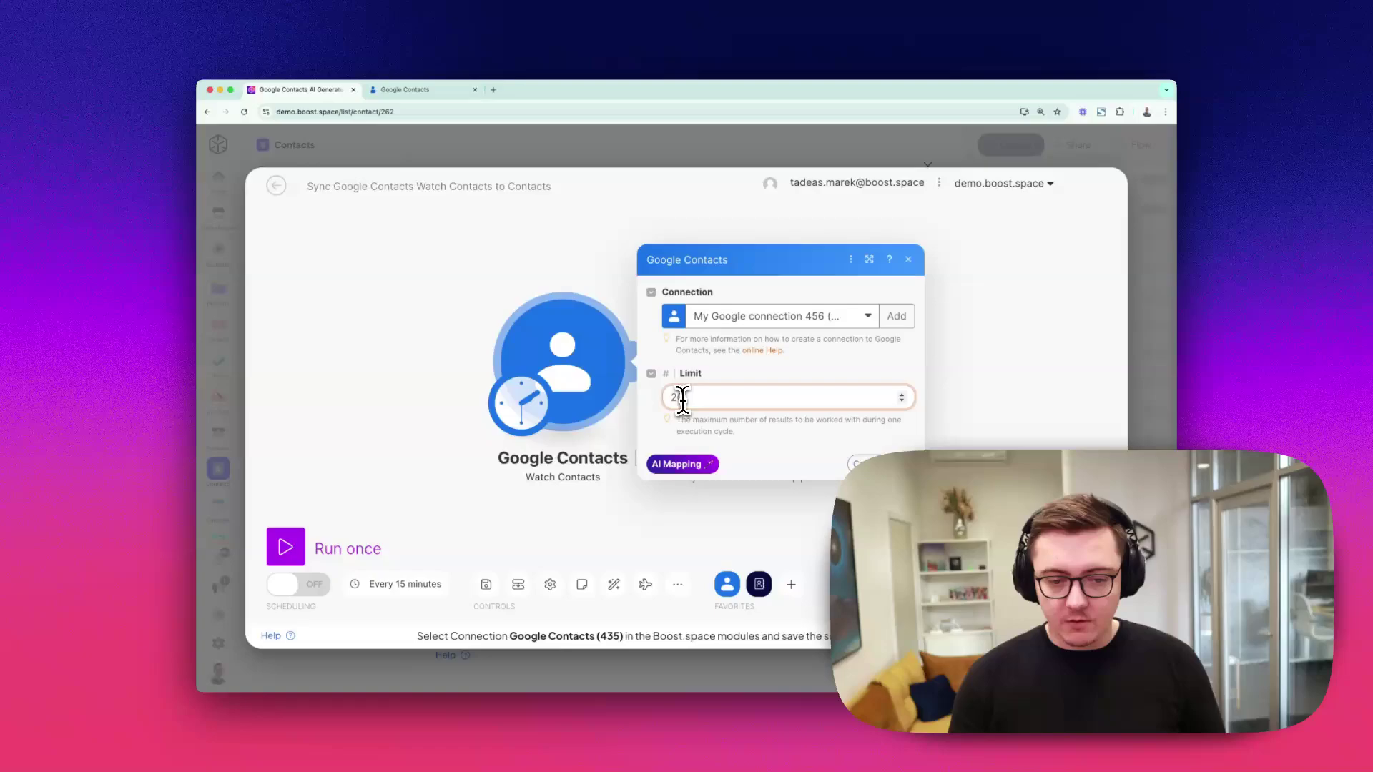
pyautogui.write('0')
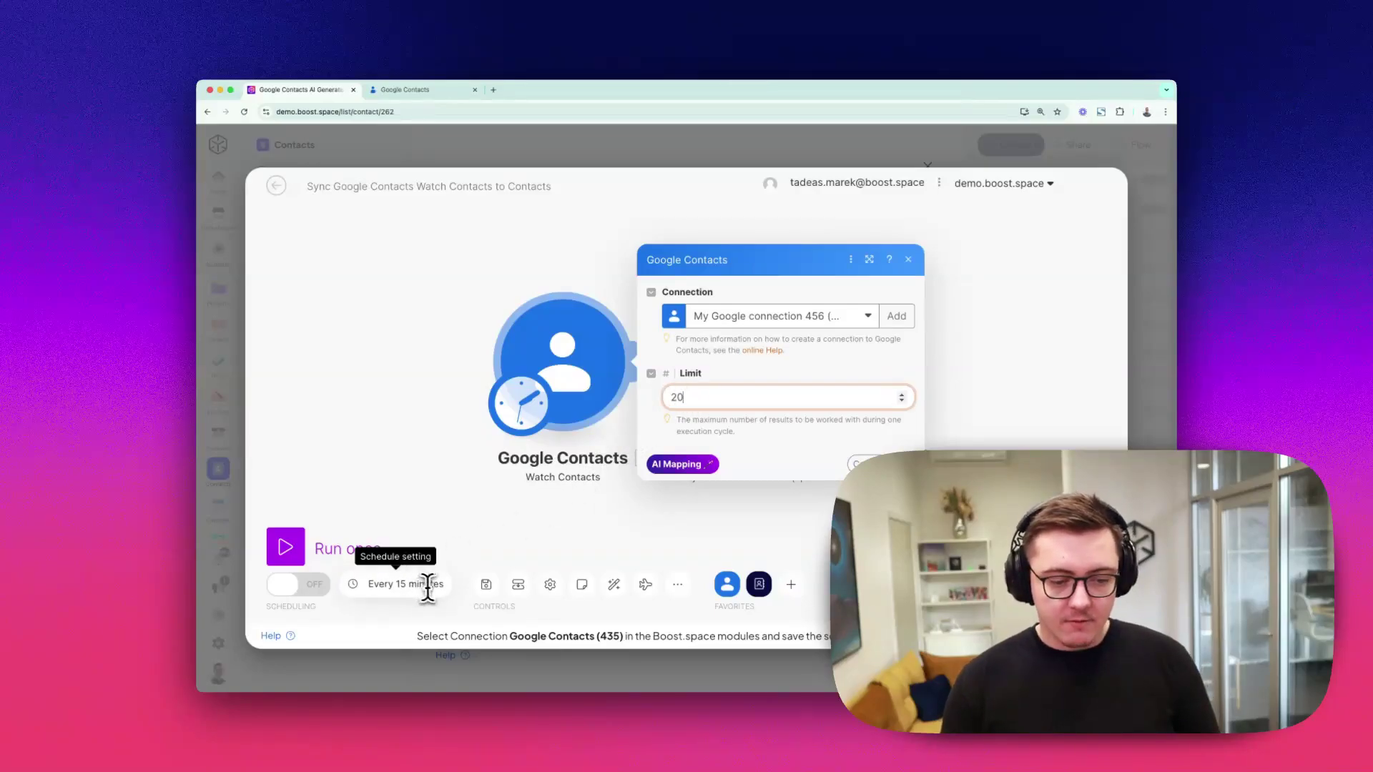
pyautogui.click(895, 465)
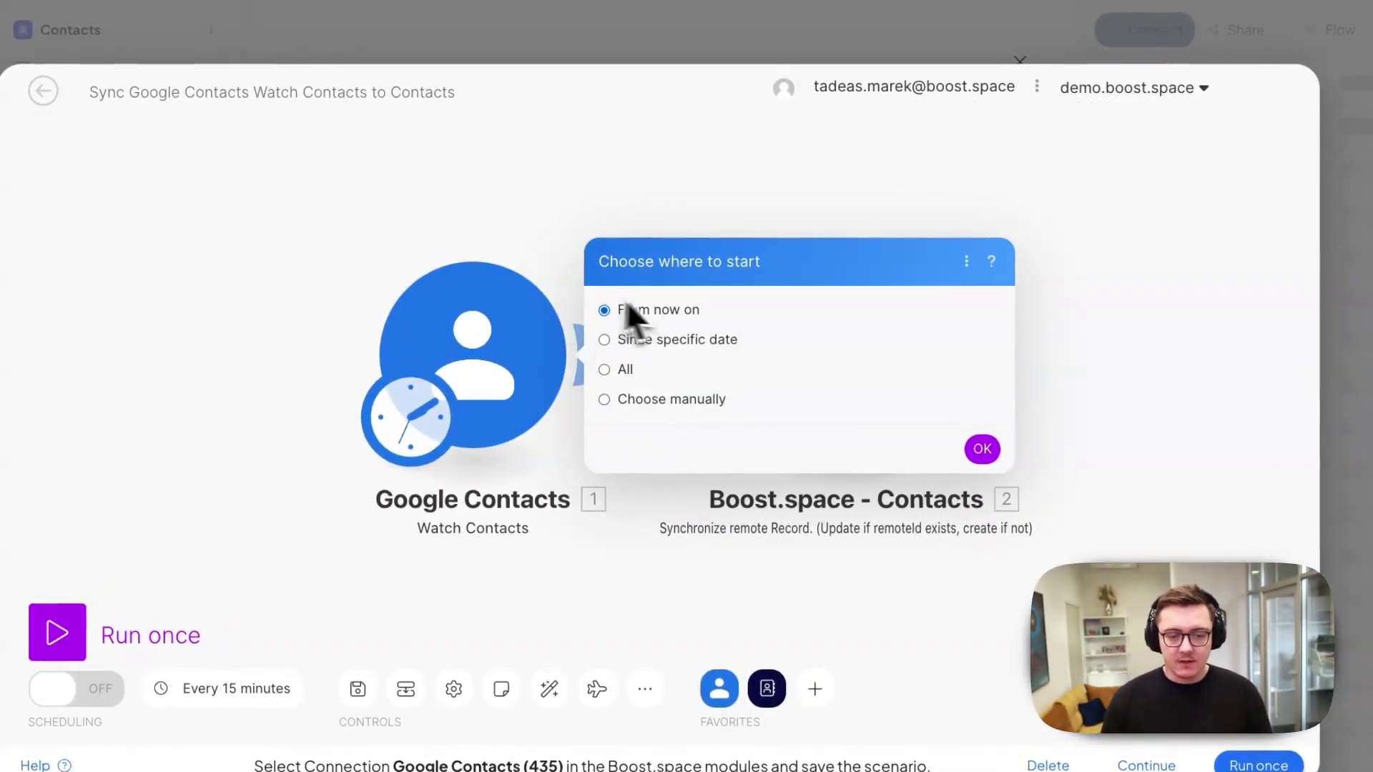
pyautogui.click(609, 374)
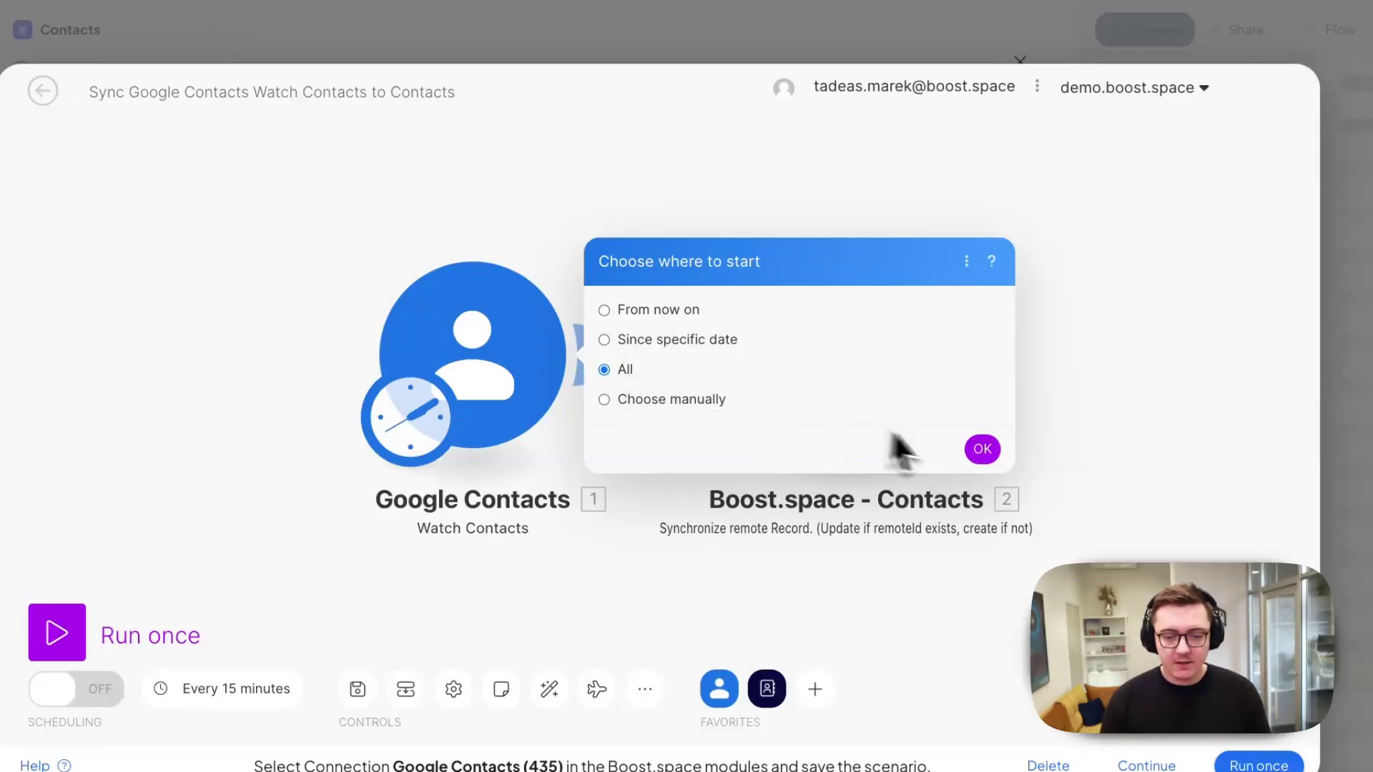
pyautogui.click(983, 449)
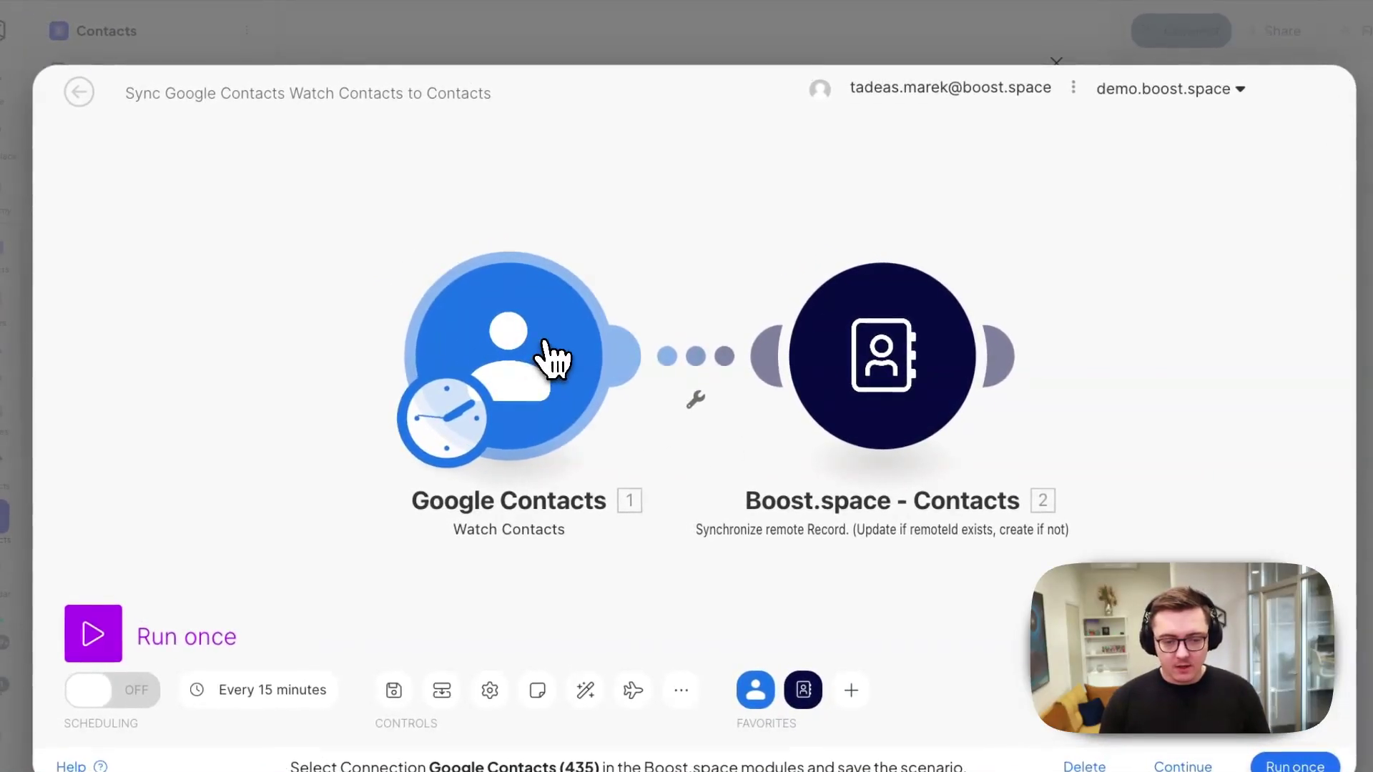
# Run only the Google Contacts module and review its sample contact bundles
pyautogui.rightClick(502, 320)
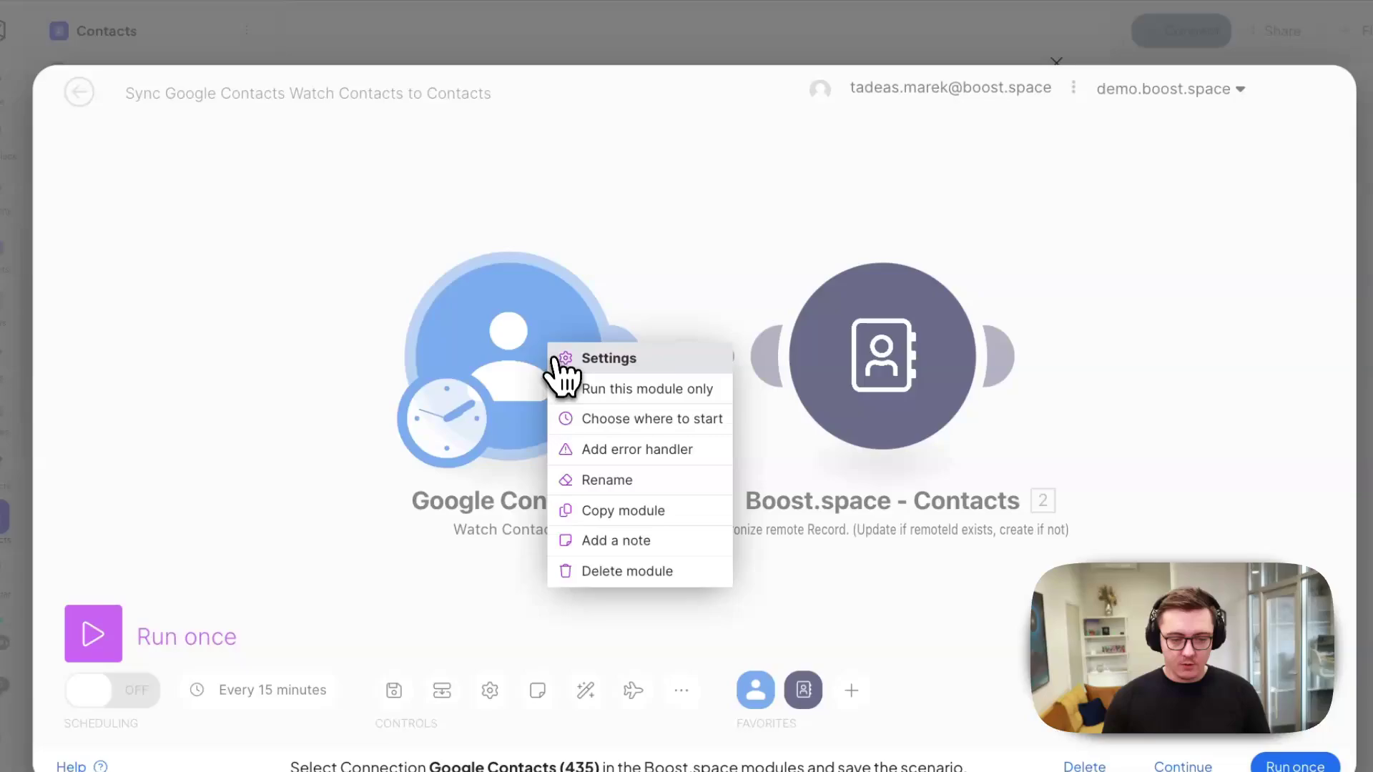
pyautogui.click(587, 392)
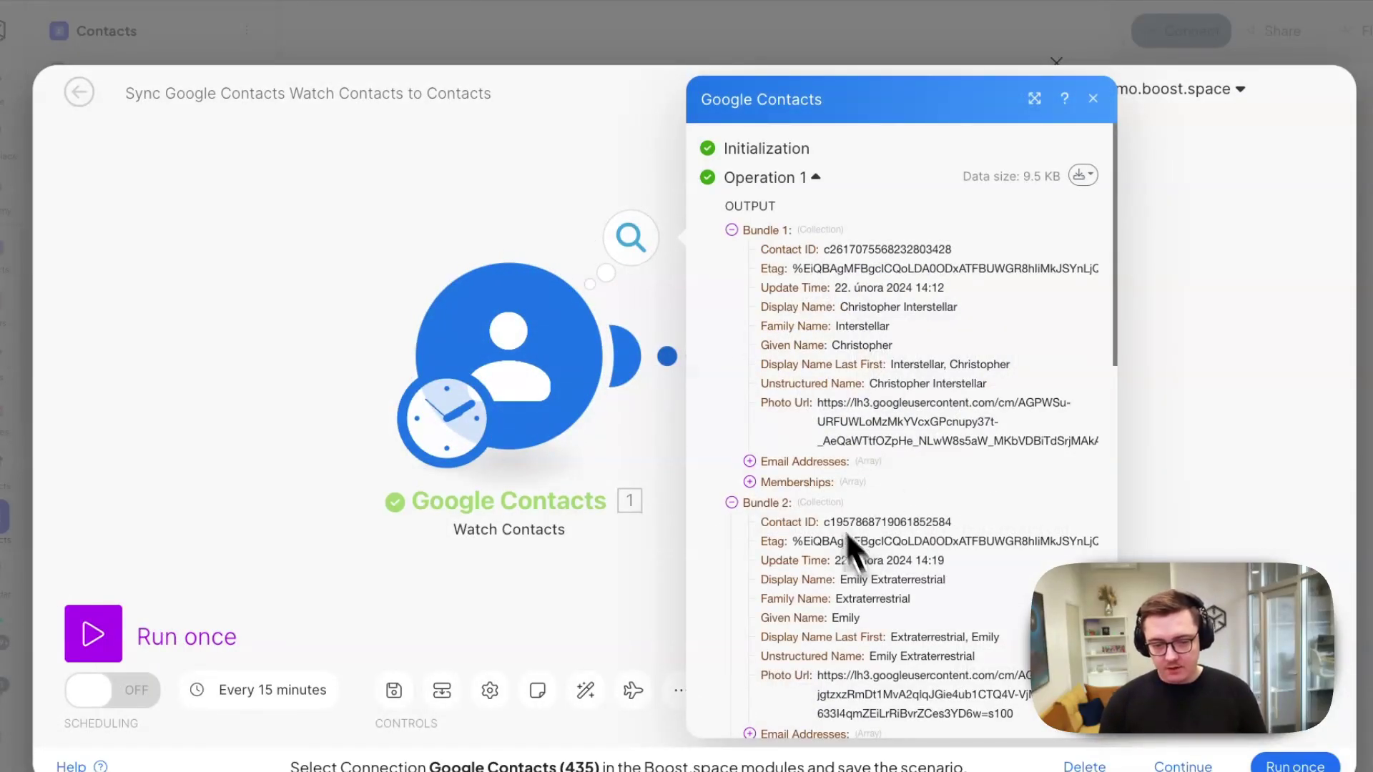
pyautogui.click(647, 215)
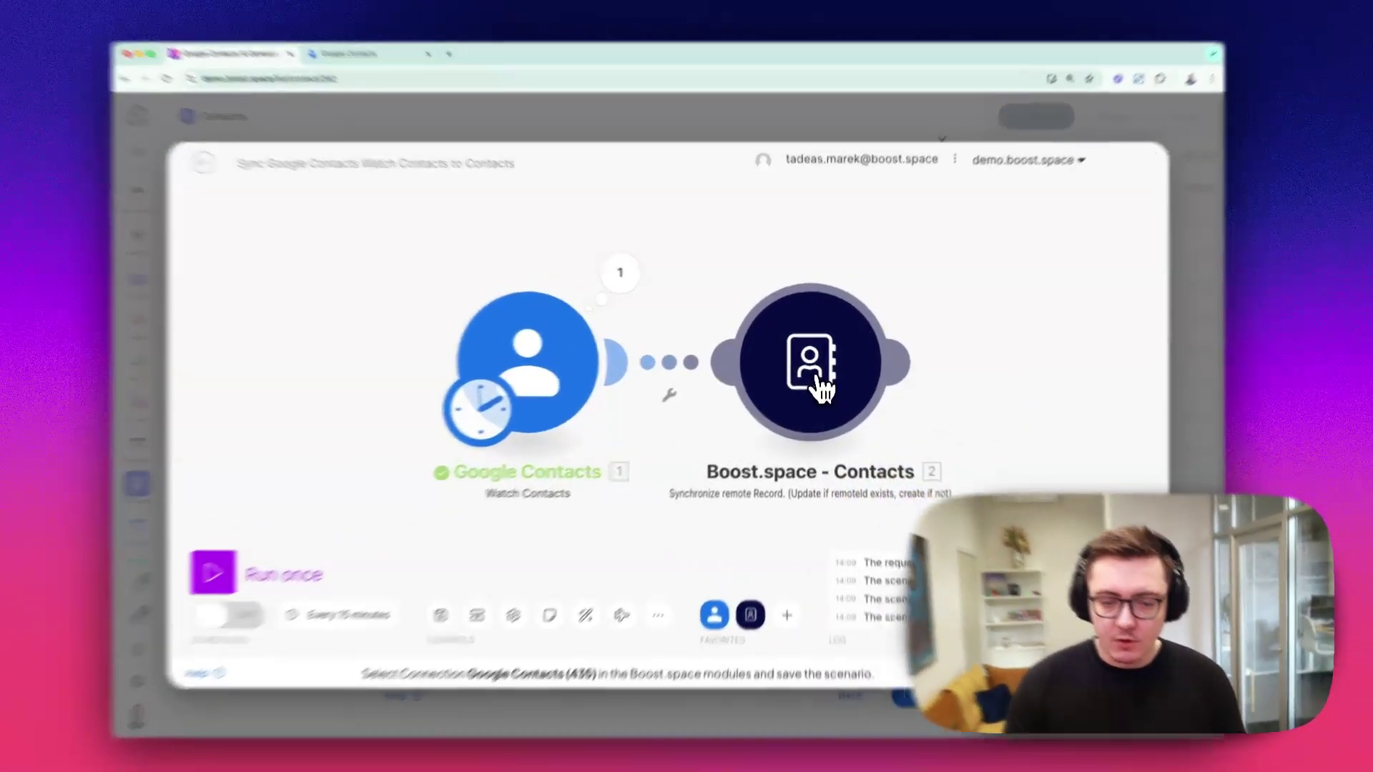
pyautogui.click(820, 384)
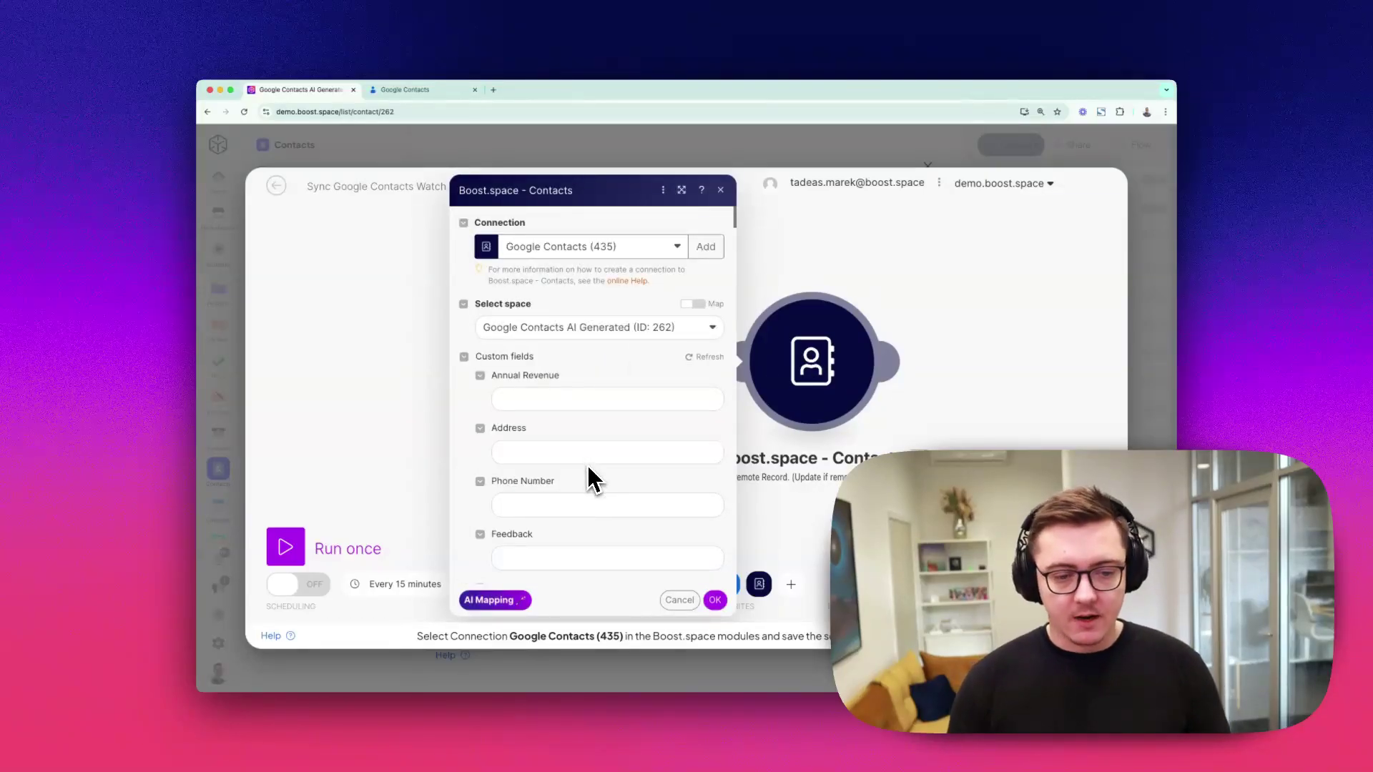
pyautogui.scroll(-10, 594, 458)
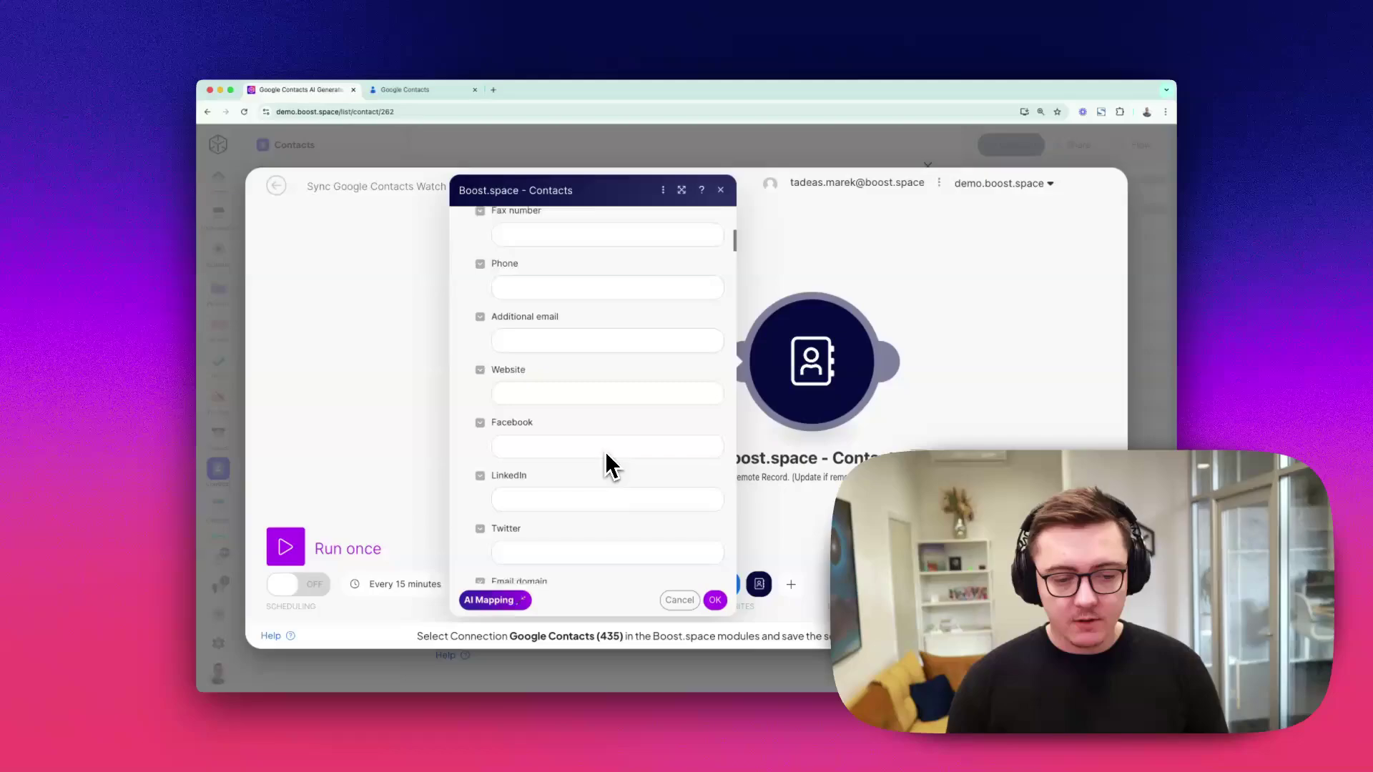
pyautogui.scroll(-10, 602, 465)
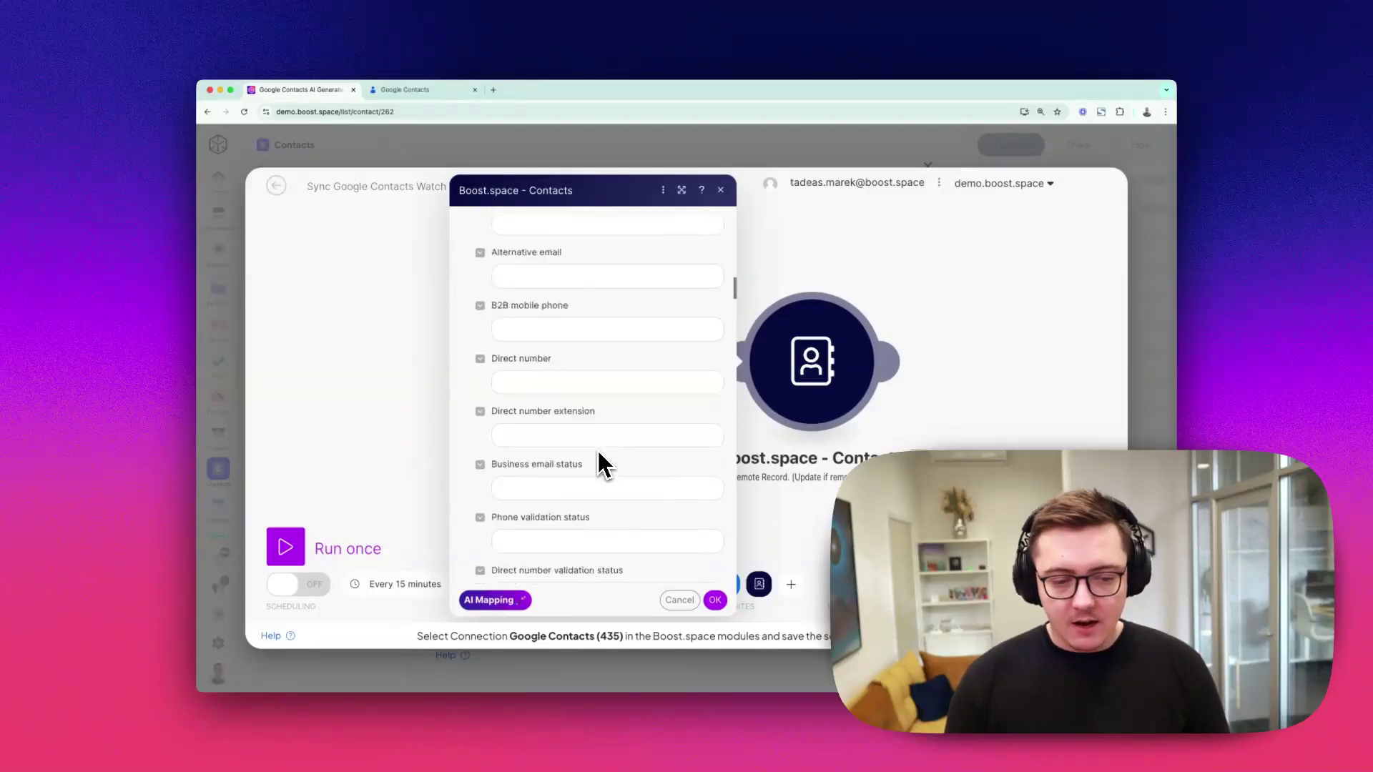
pyautogui.scroll(-2, 601, 465)
pyautogui.scroll(-12, 710, 344)
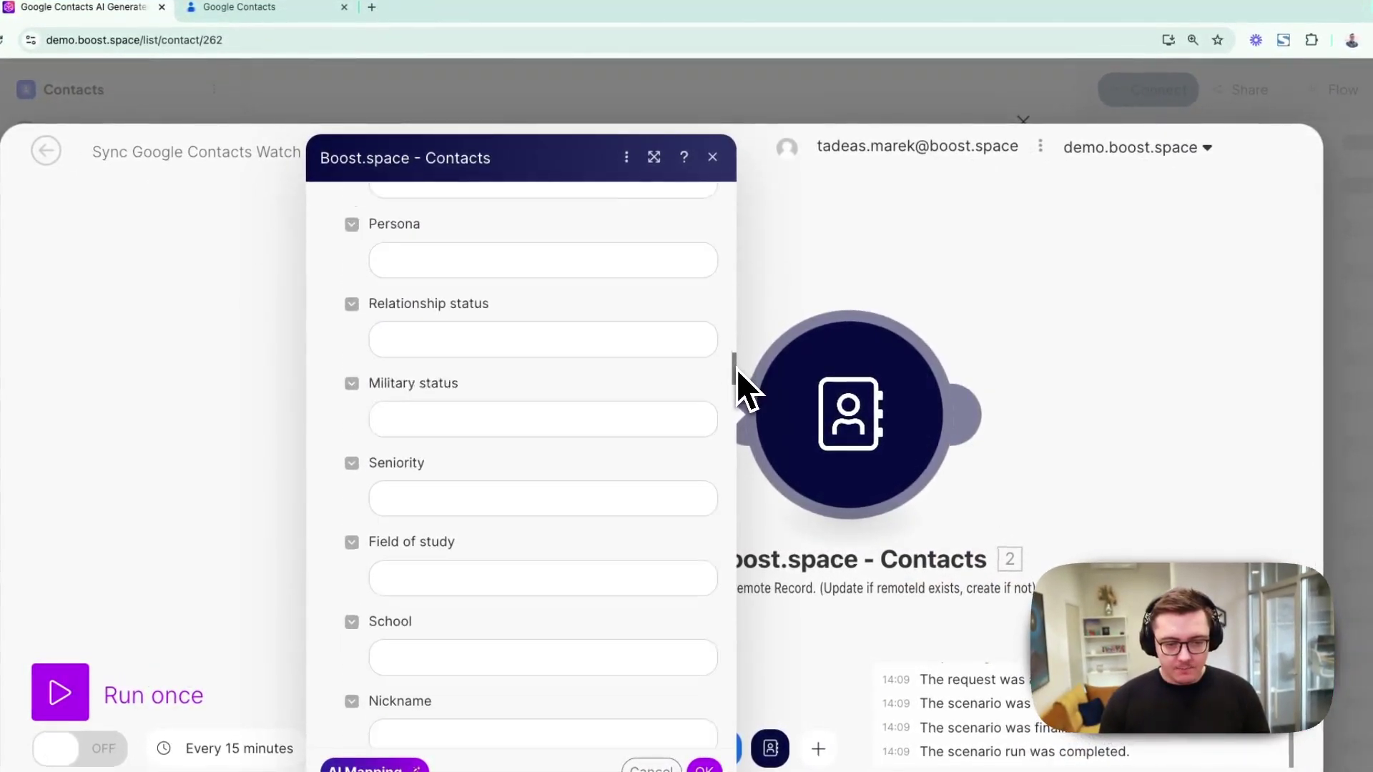
pyautogui.scroll(-12, 737, 369)
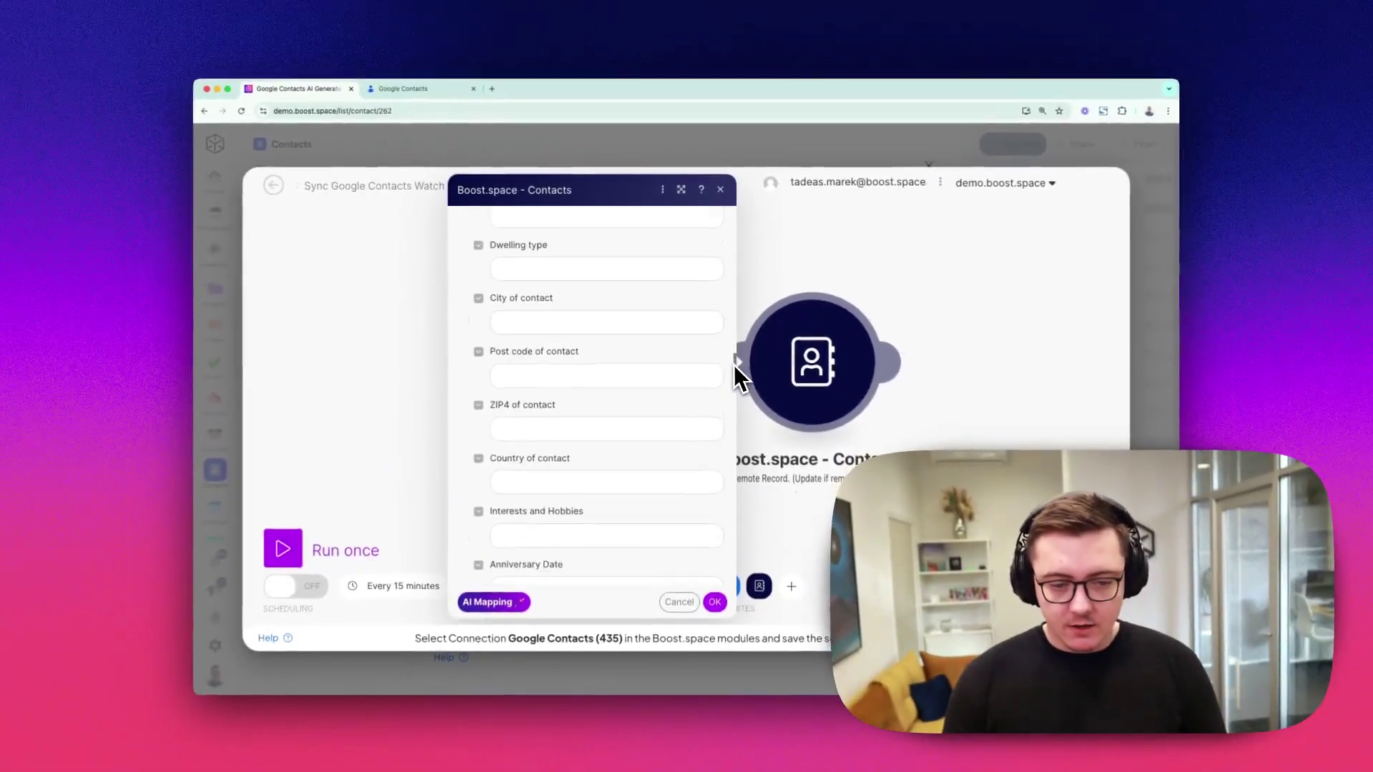
pyautogui.scroll(-15, 733, 365)
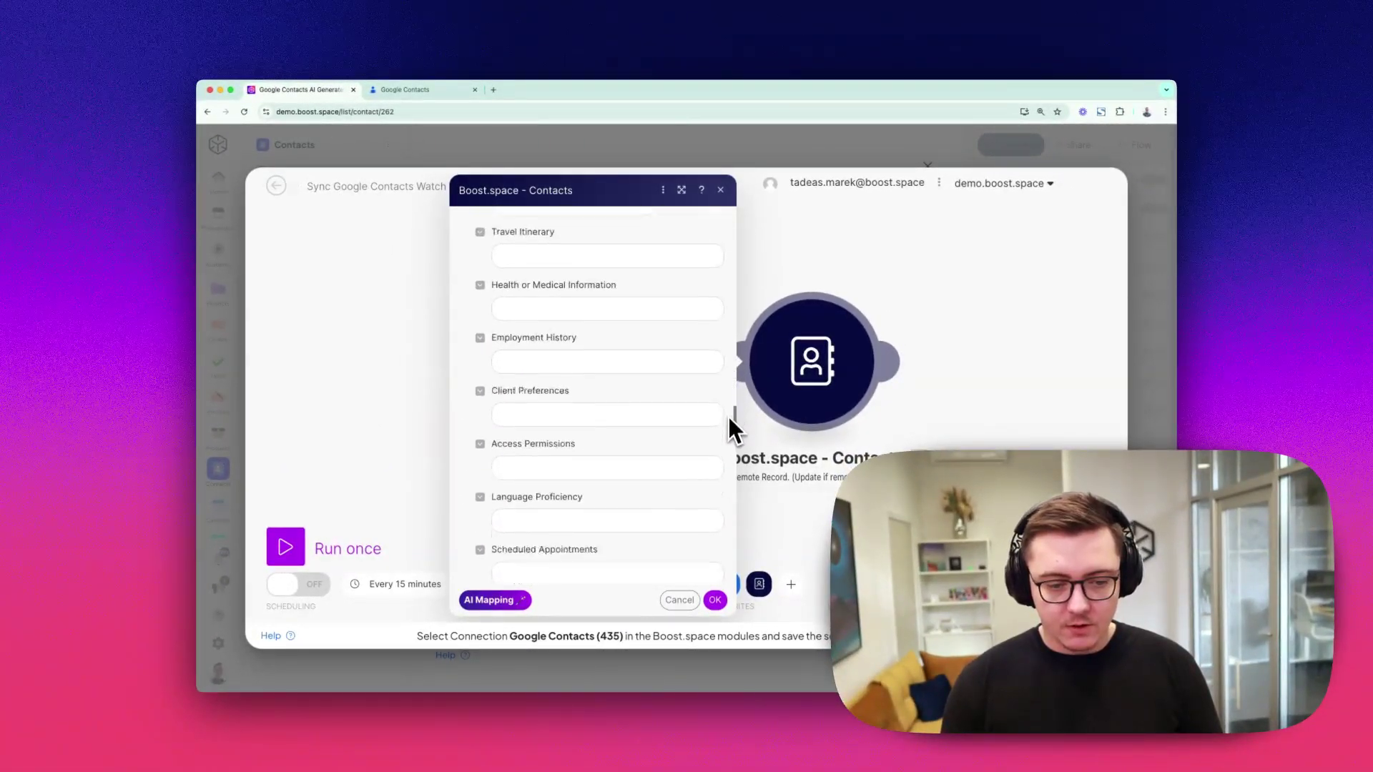
pyautogui.scroll(-5, 728, 422)
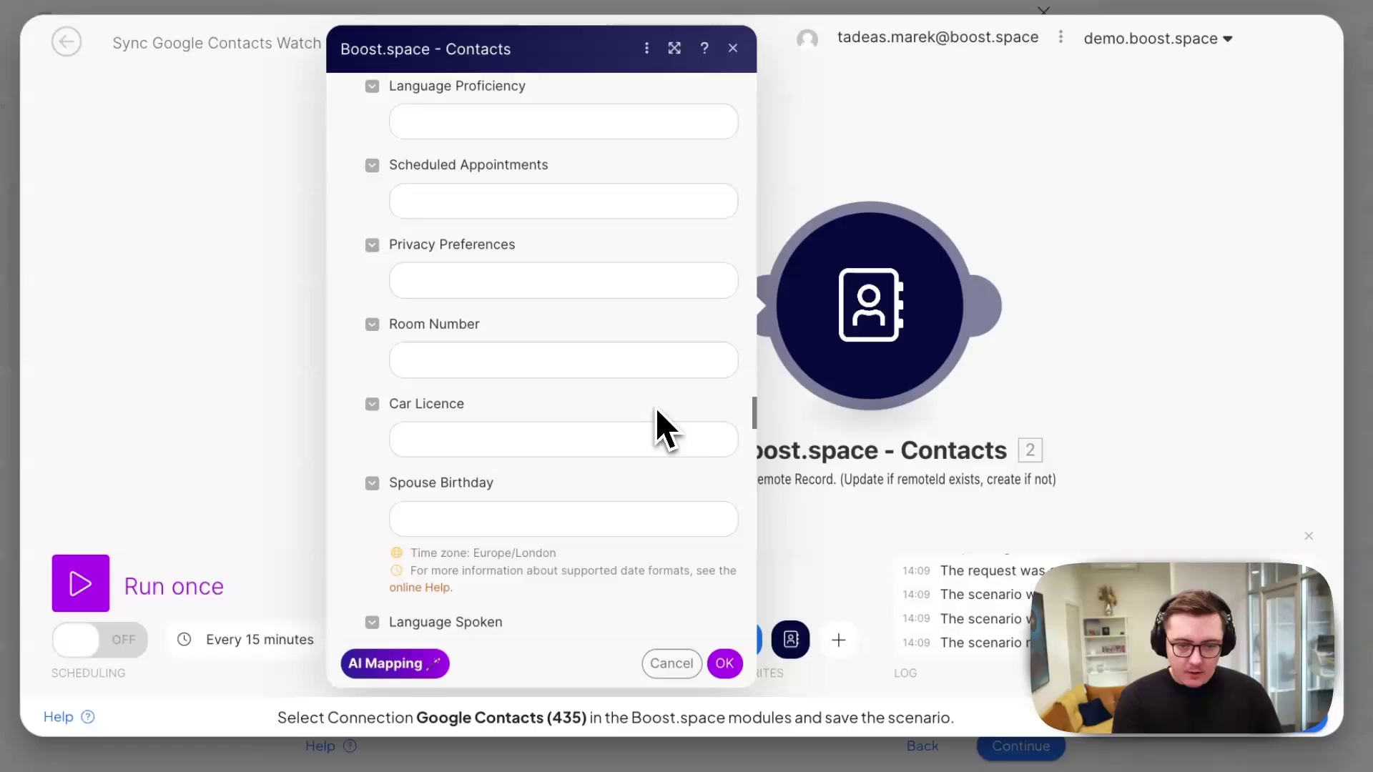
pyautogui.scroll(-10, 658, 422)
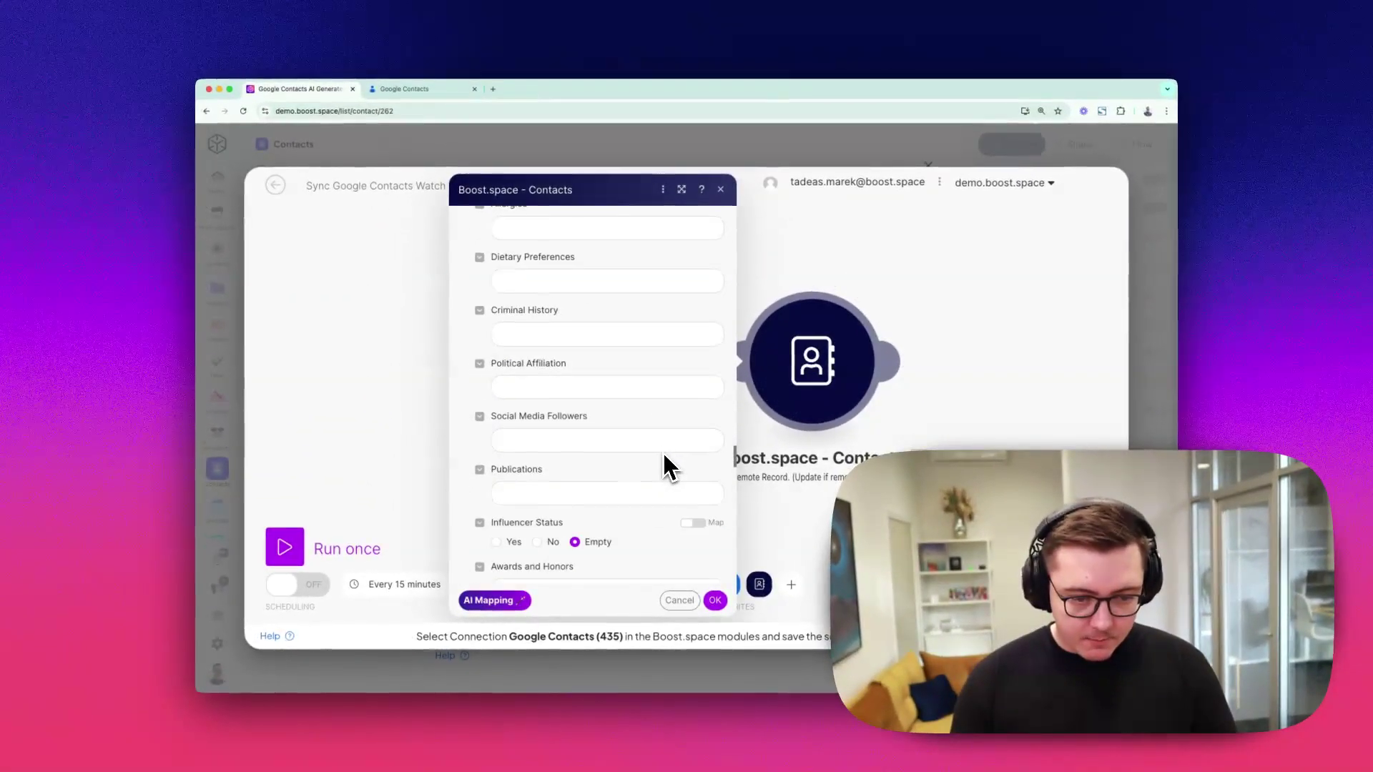
pyautogui.scroll(-15, 660, 465)
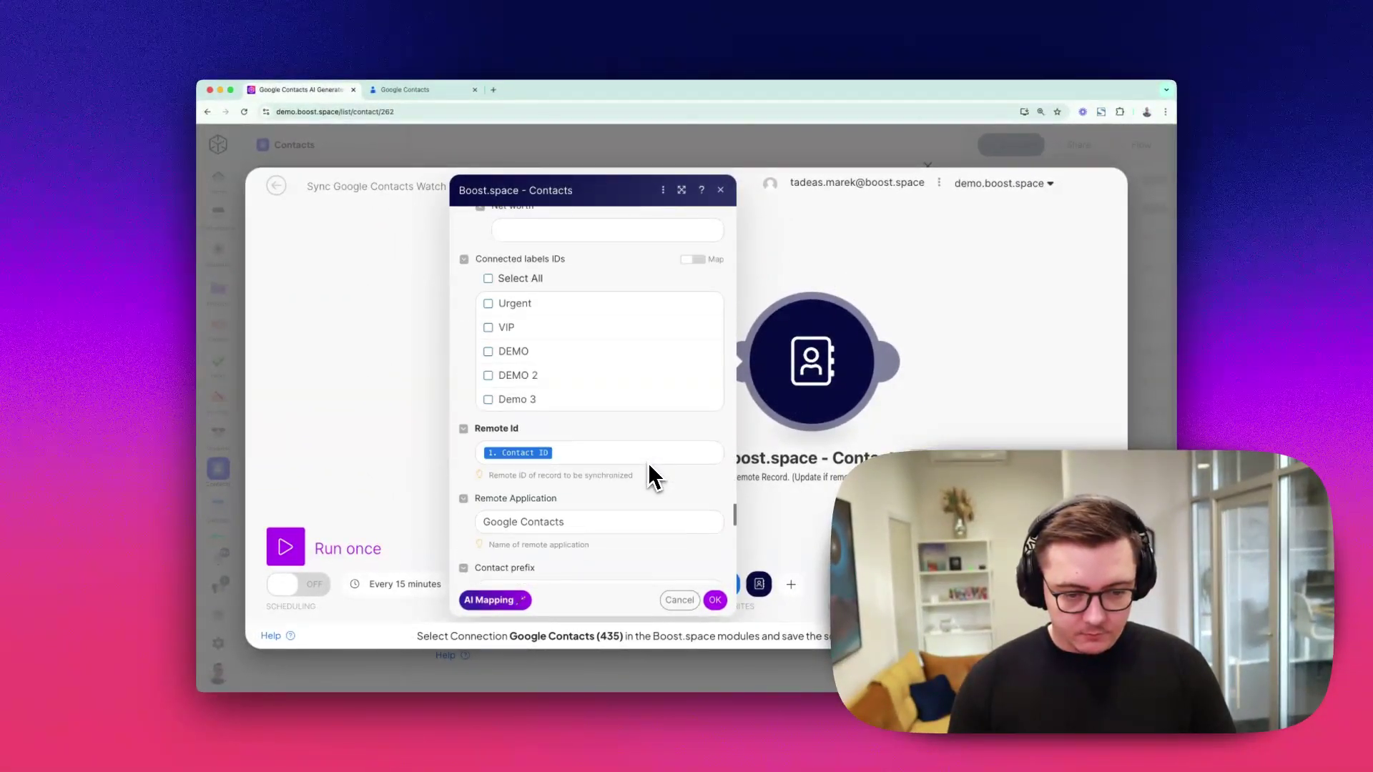
pyautogui.scroll(-5, 644, 470)
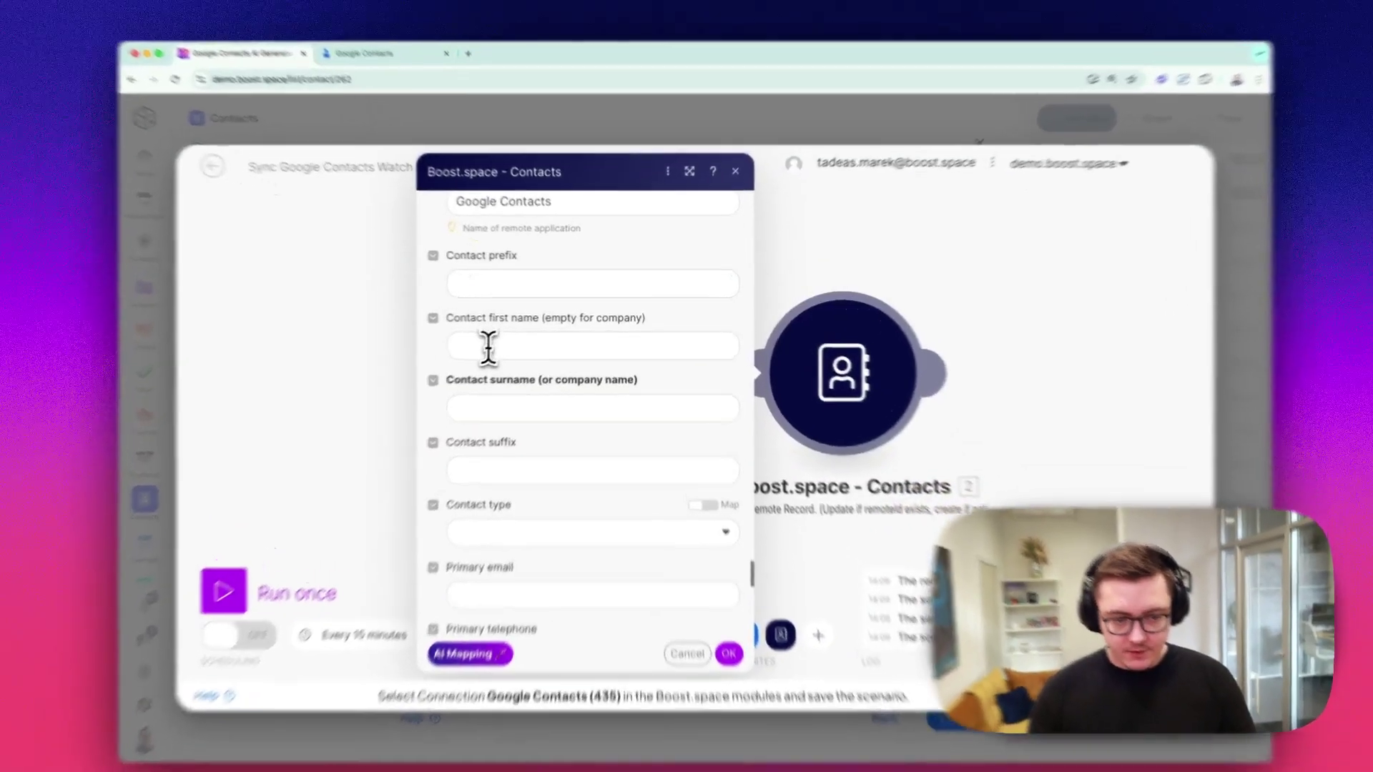
# Map Given Name into the contact's first name and Family Name into the surname
pyautogui.click(515, 343)
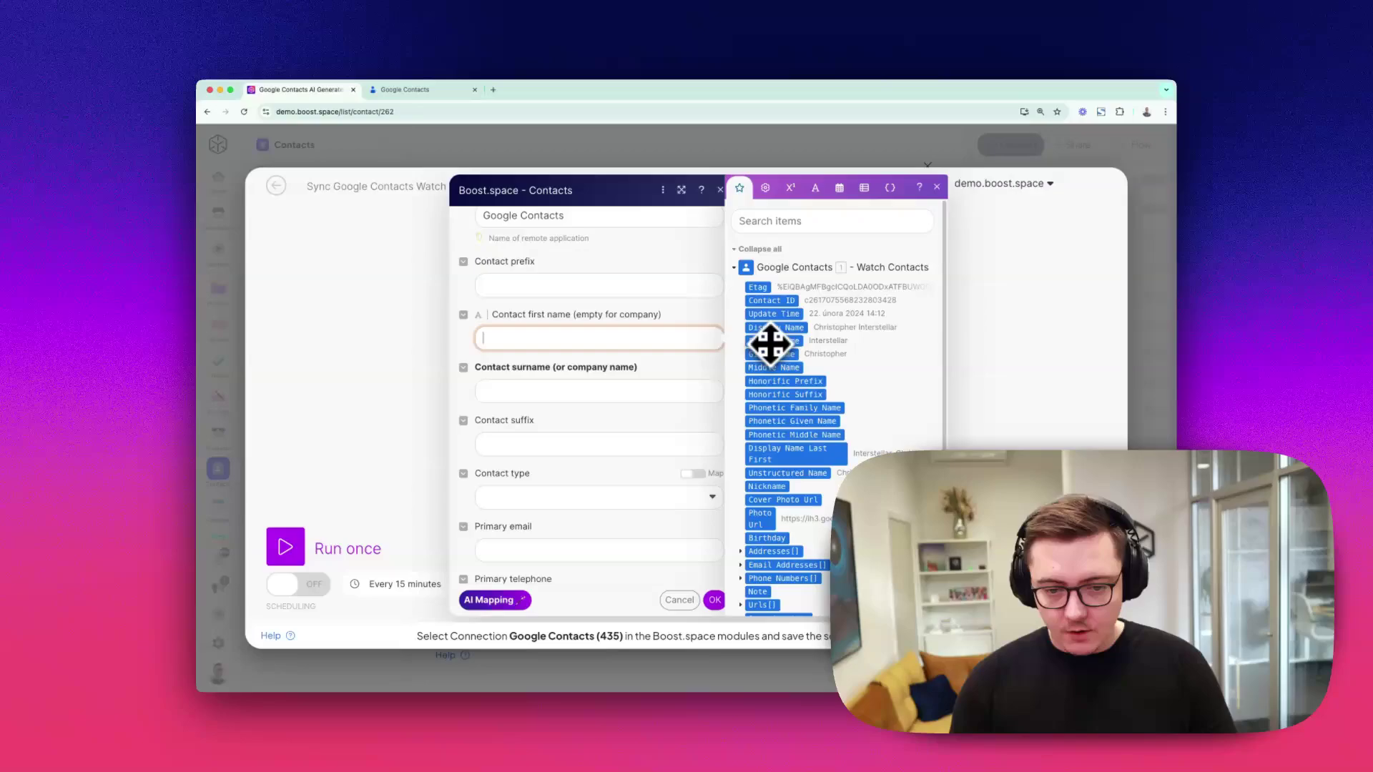
pyautogui.click(774, 355)
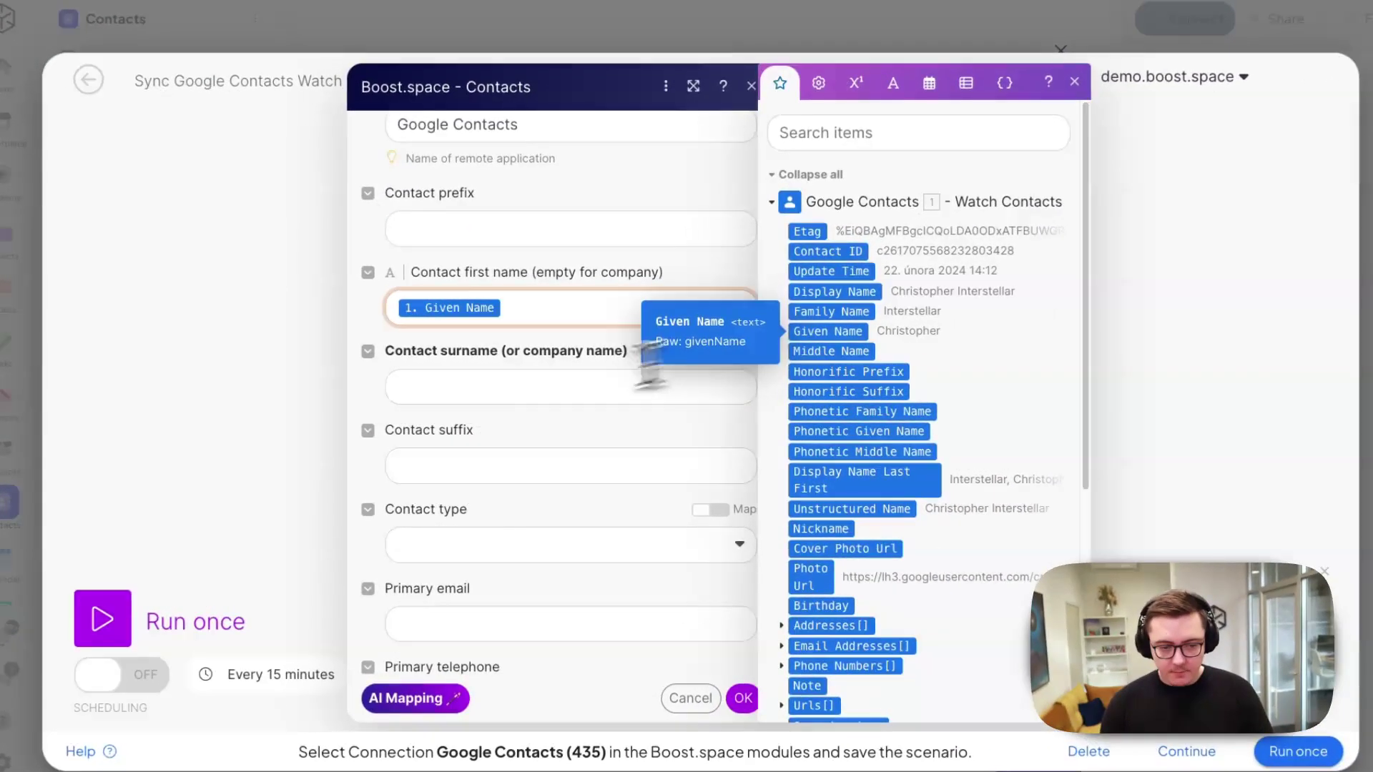
pyautogui.click(562, 392)
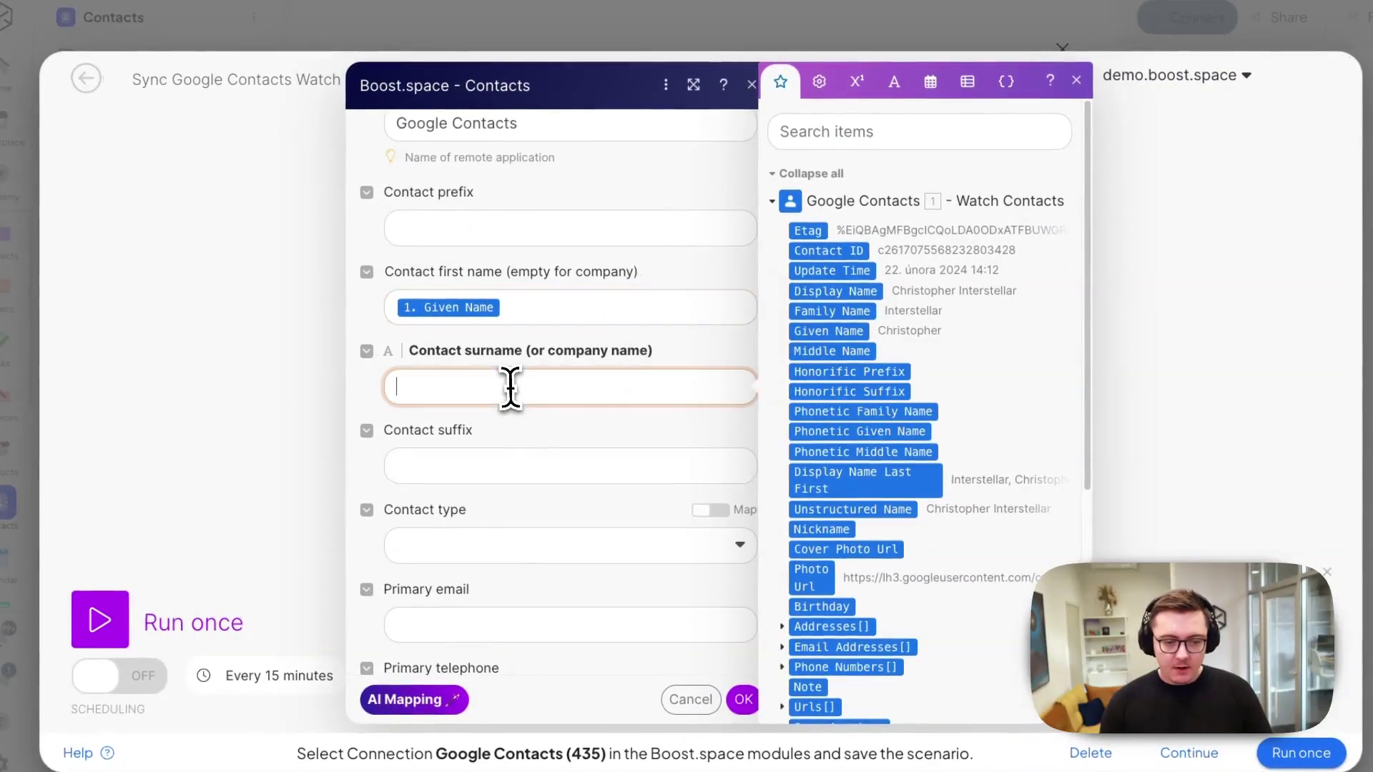
pyautogui.click(824, 311)
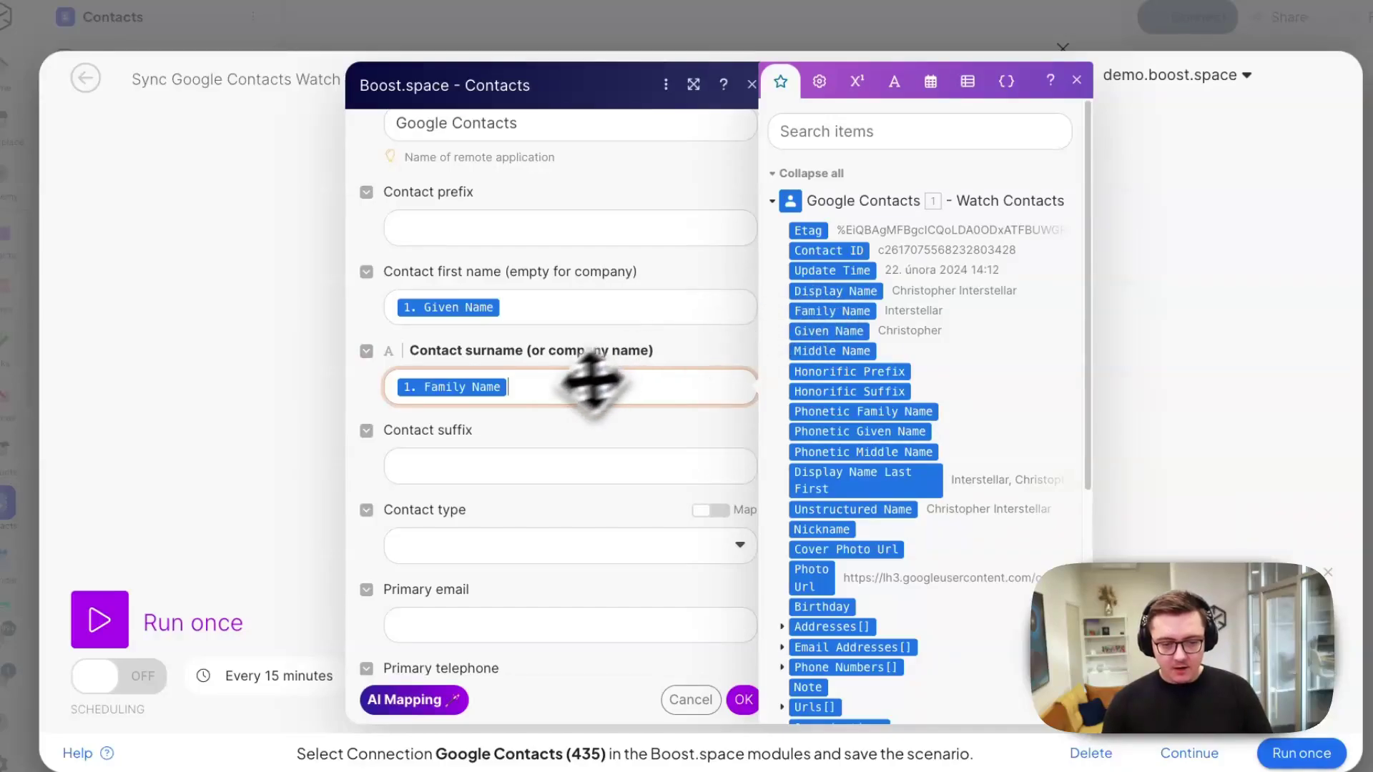
# Map the email address Value into Primary email and save the module settings
pyautogui.scroll(-2, 493, 515)
pyautogui.click(519, 532)
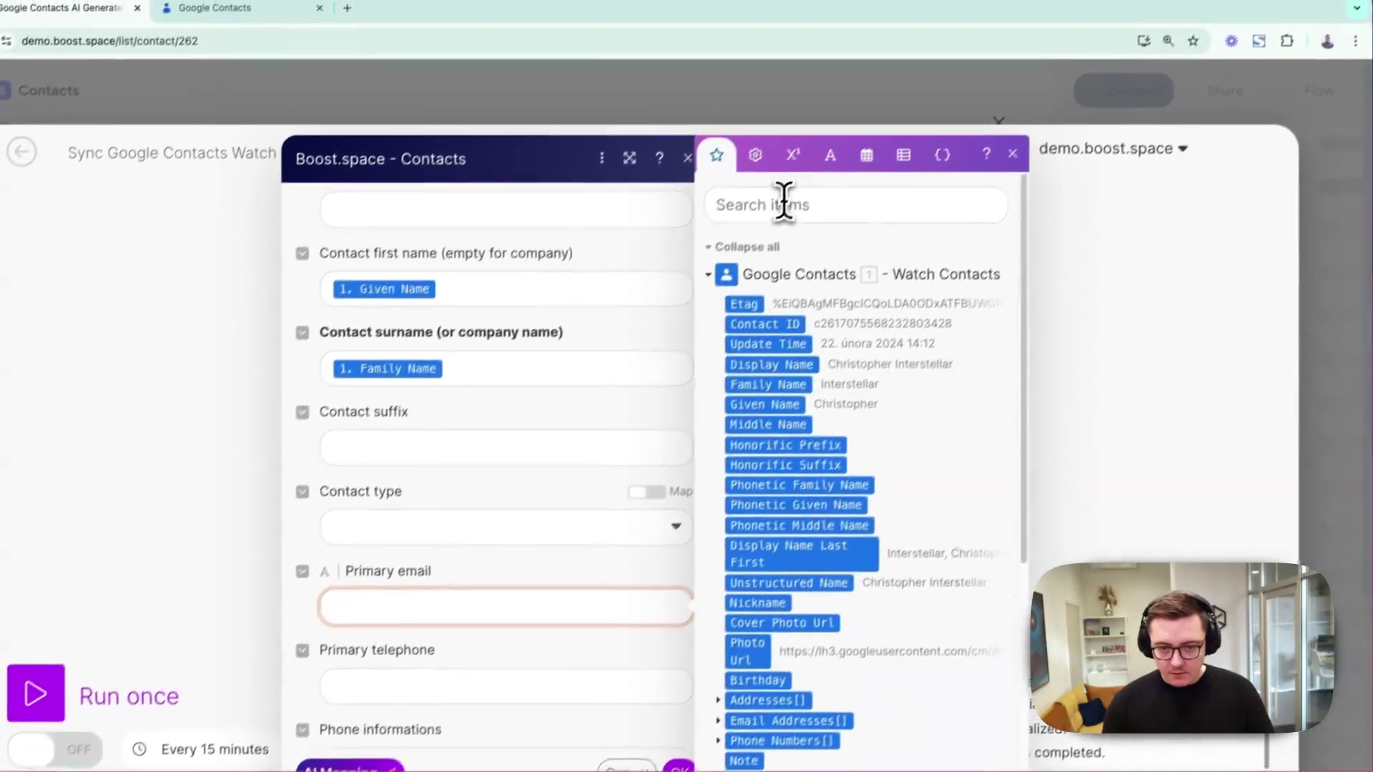
pyautogui.click(851, 131)
pyautogui.write('email')
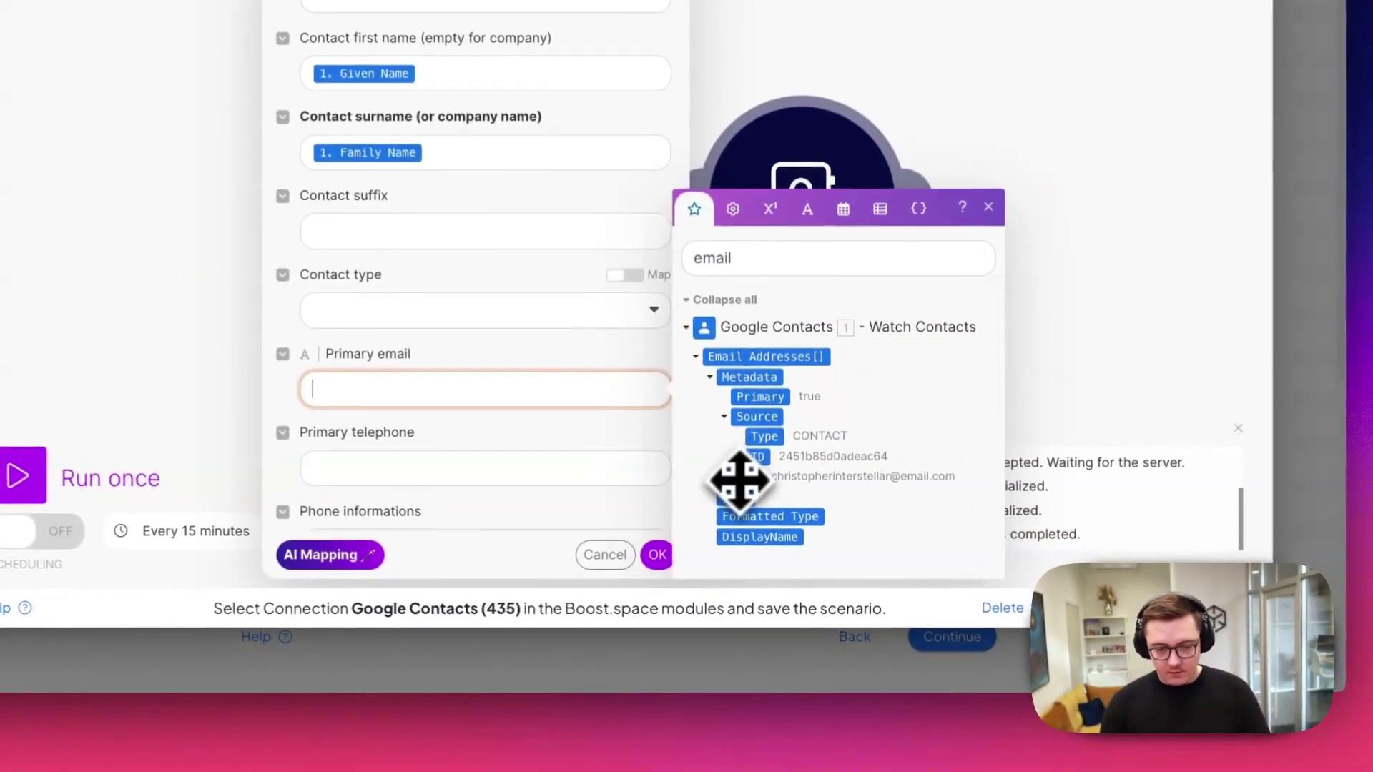
pyautogui.click(772, 549)
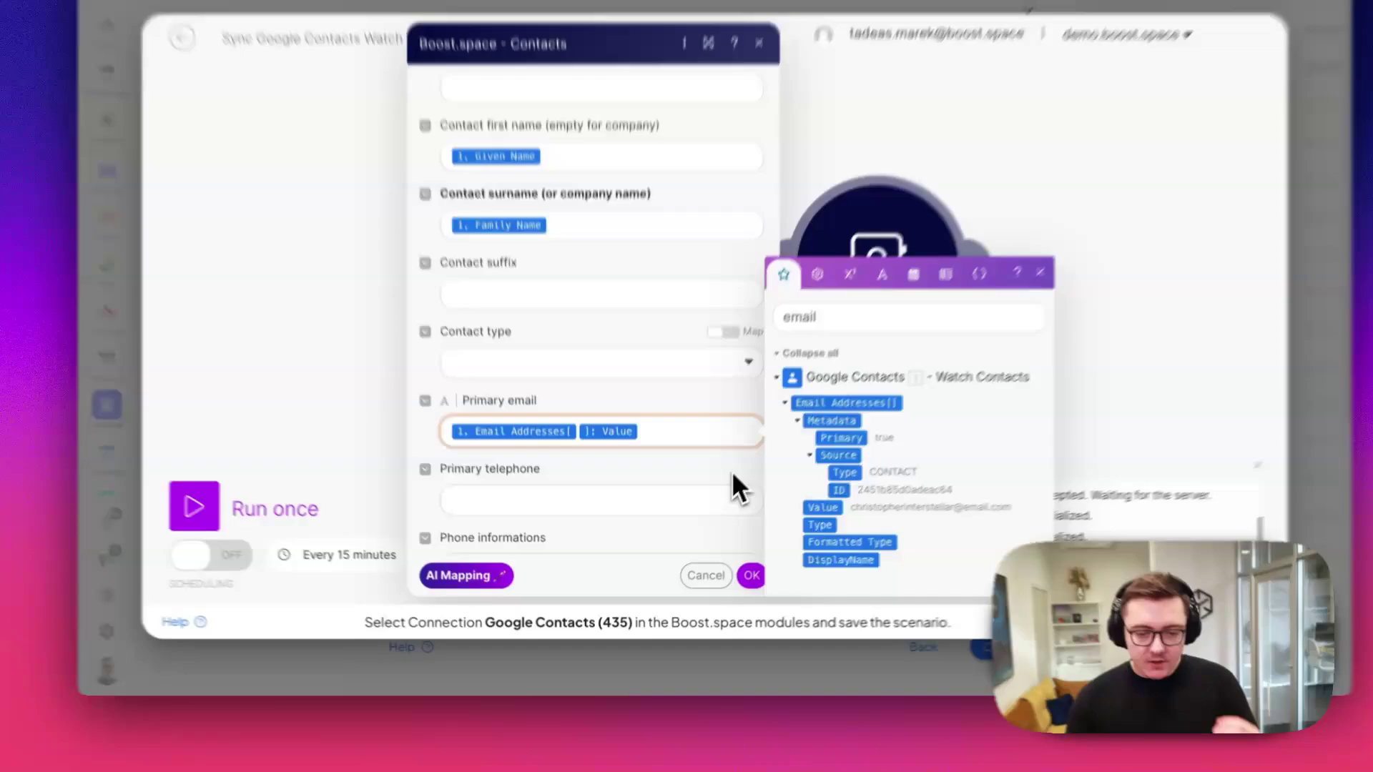
pyautogui.click(699, 533)
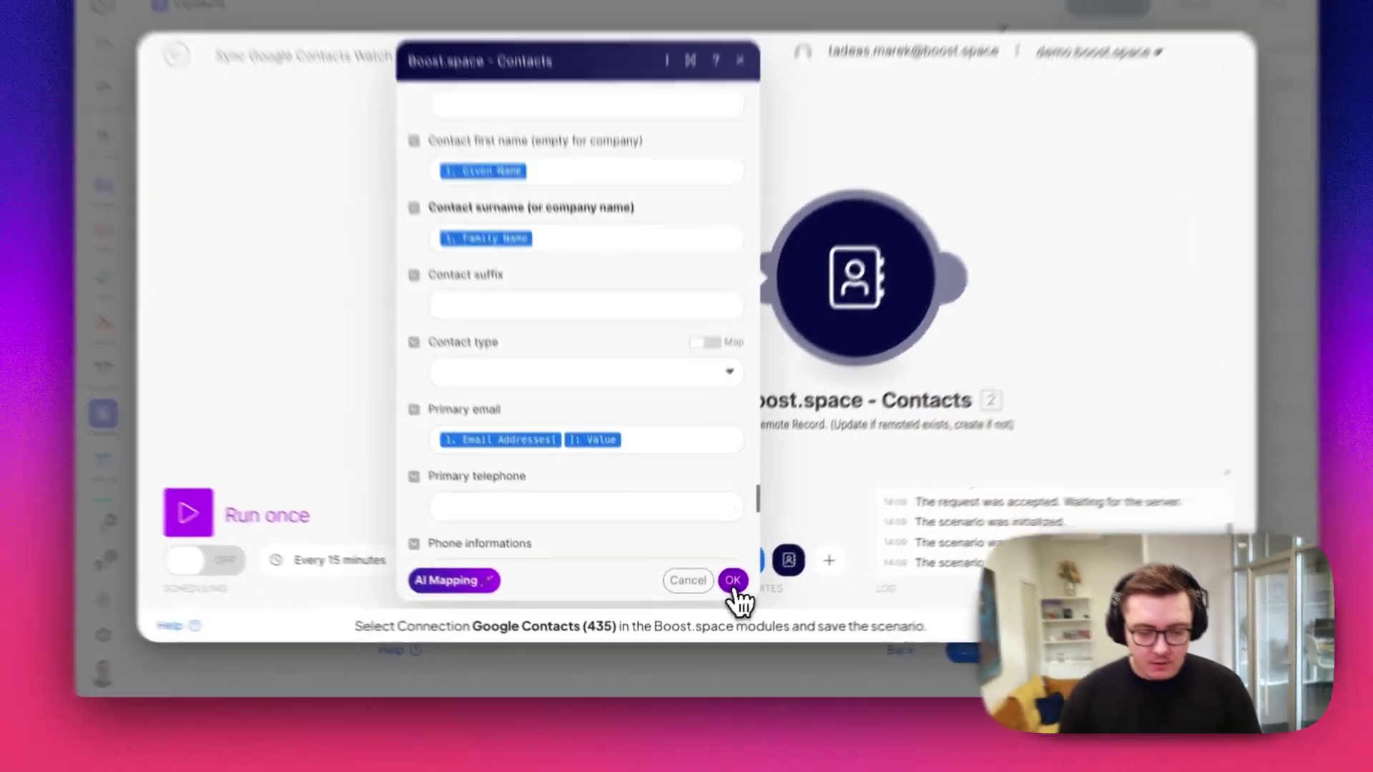
pyautogui.click(715, 601)
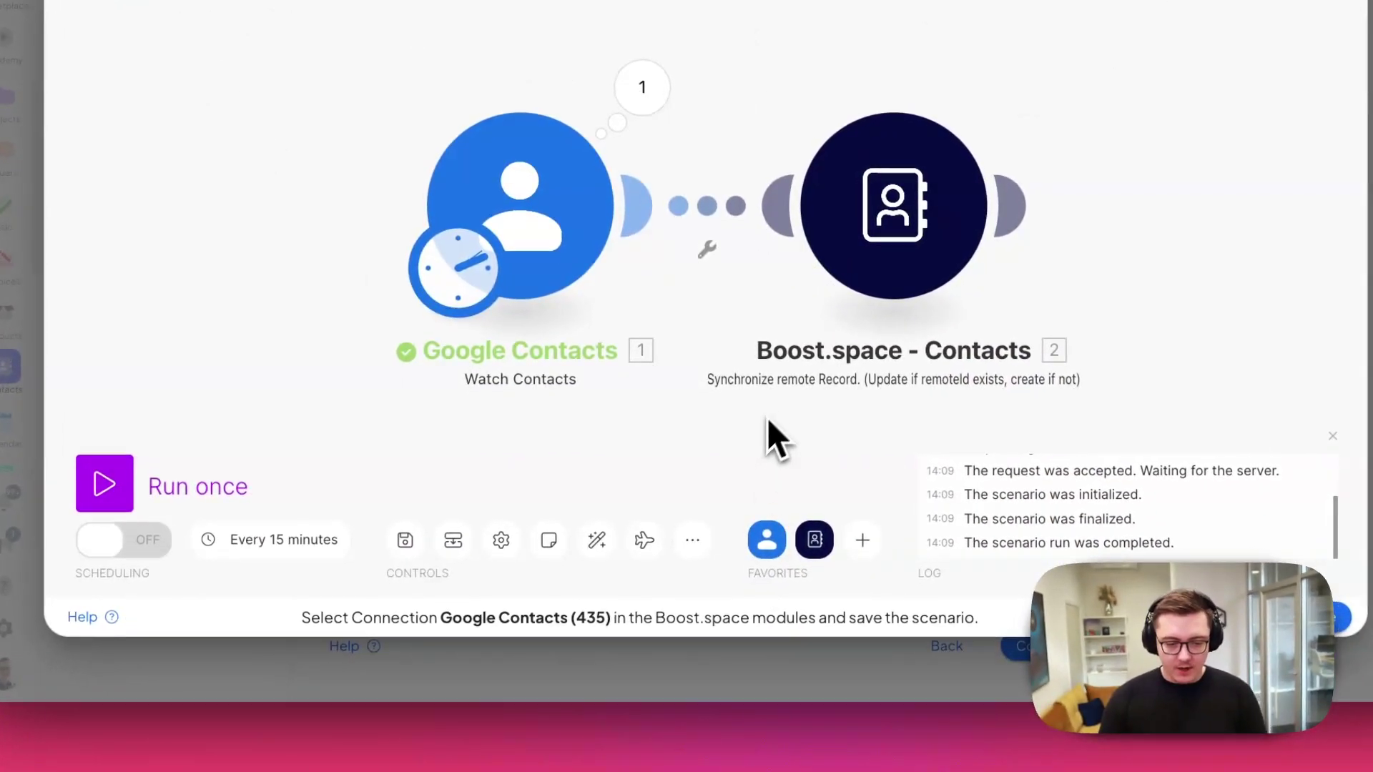
# Save the scenario and reset the Google Contacts trigger to start from All contacts
pyautogui.click(406, 544)
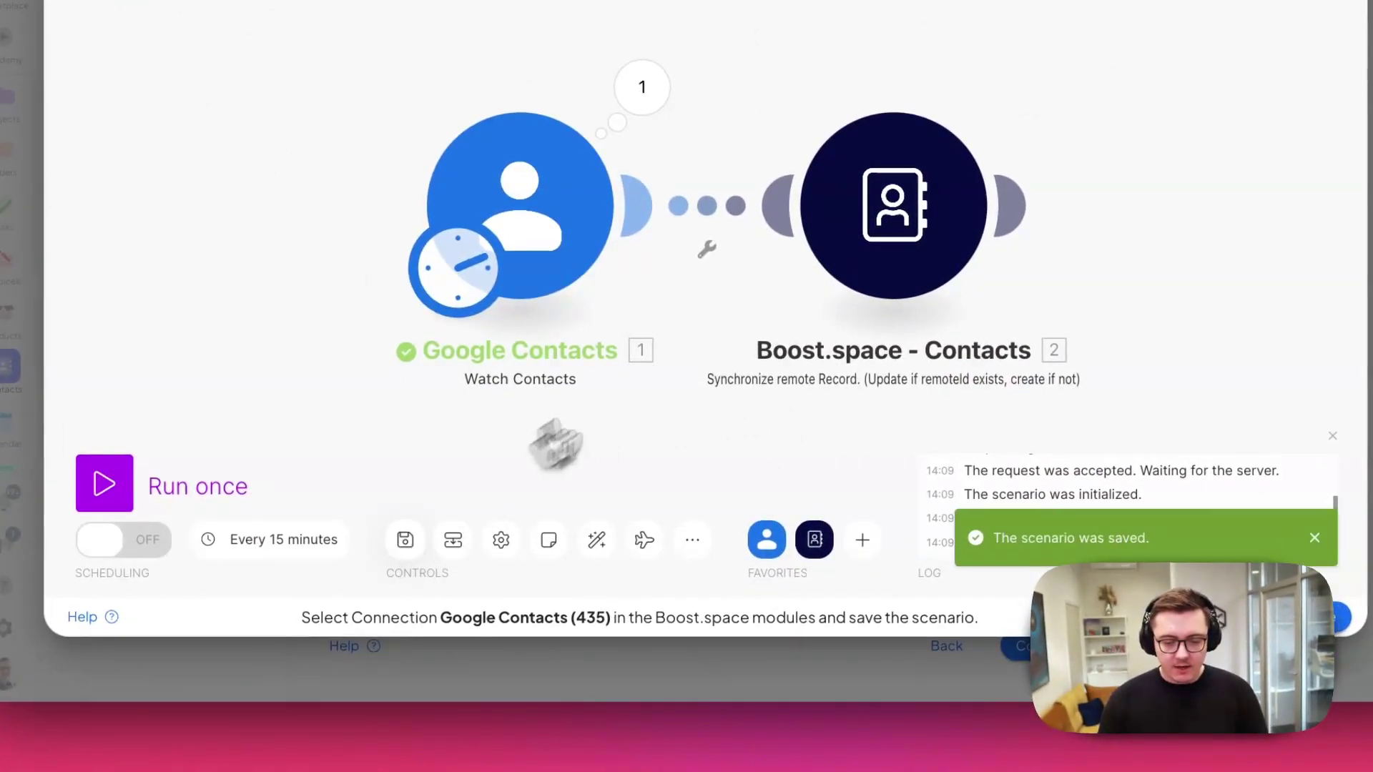
pyautogui.click(1314, 538)
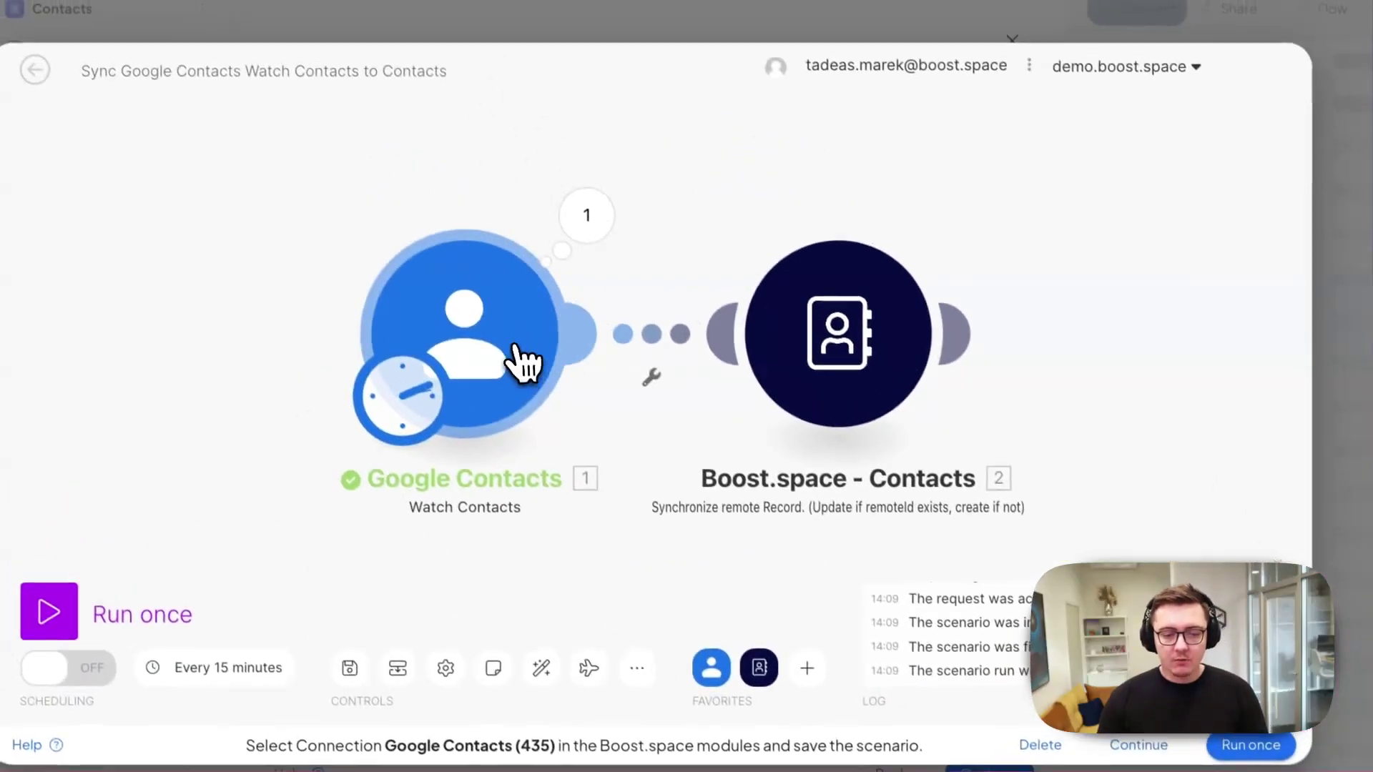
pyautogui.rightClick(516, 349)
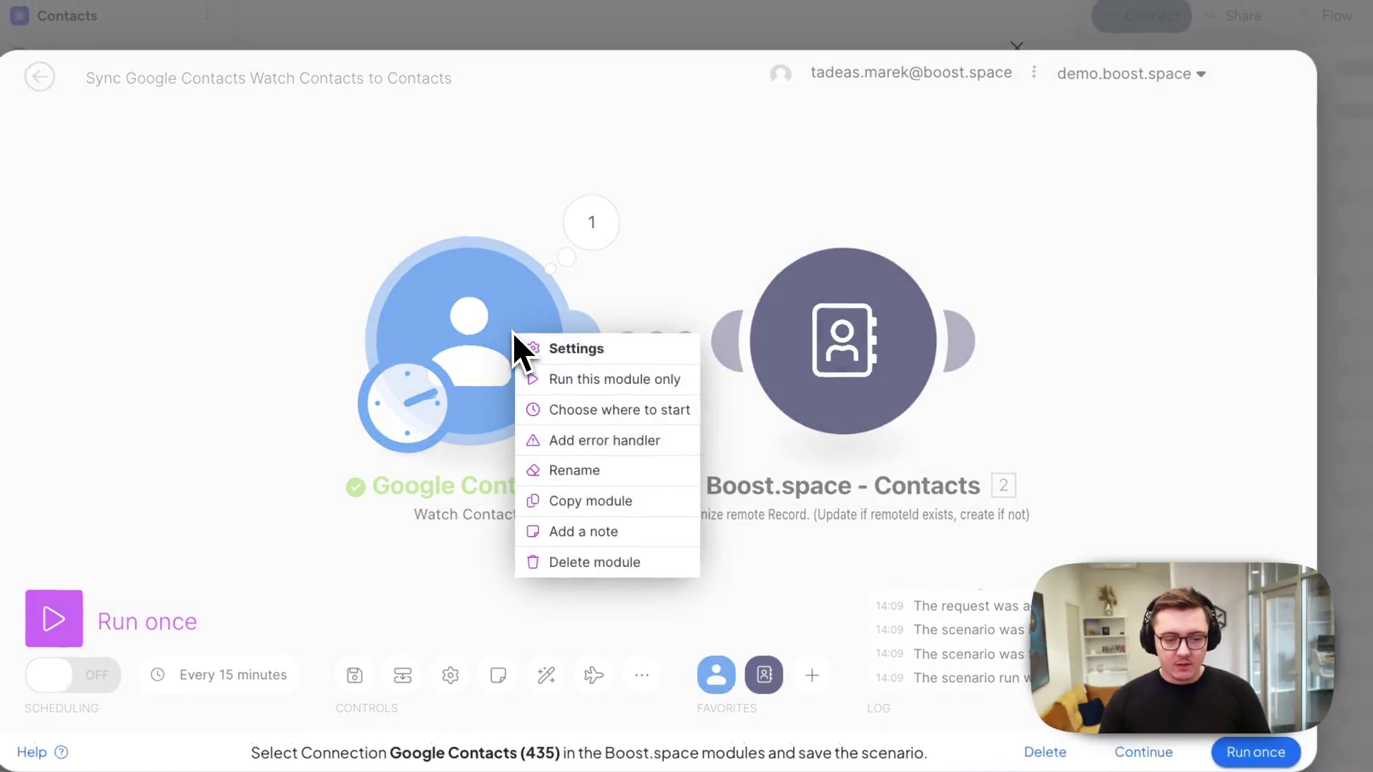
pyautogui.click(600, 413)
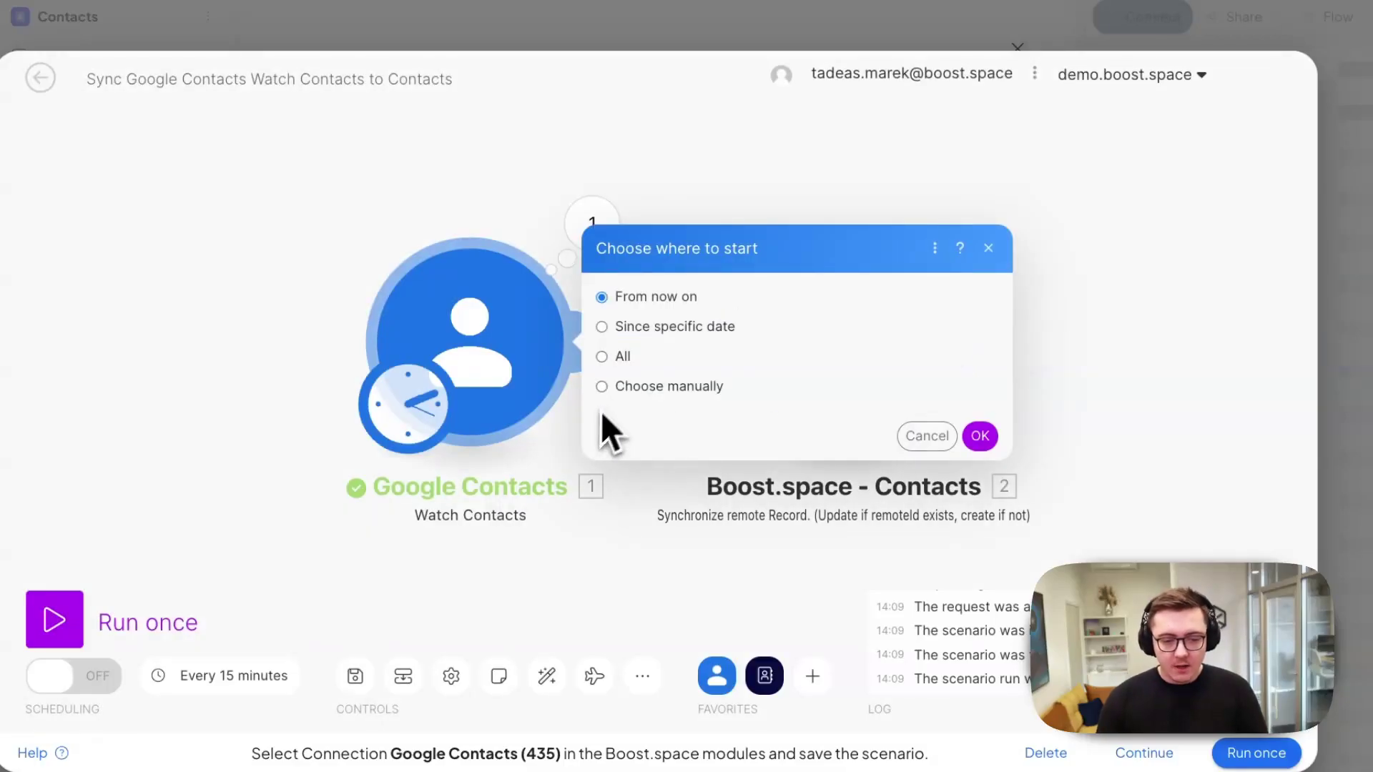
pyautogui.click(604, 360)
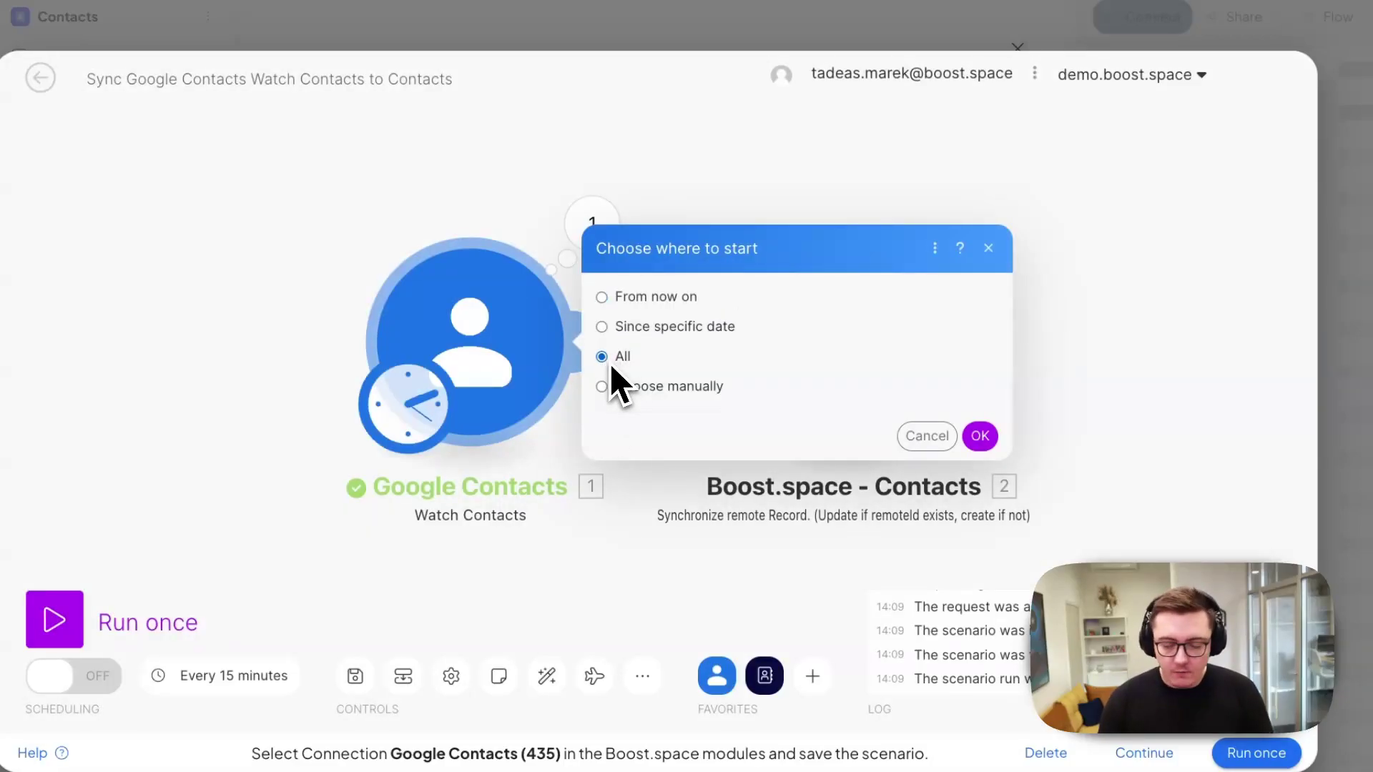
pyautogui.click(980, 437)
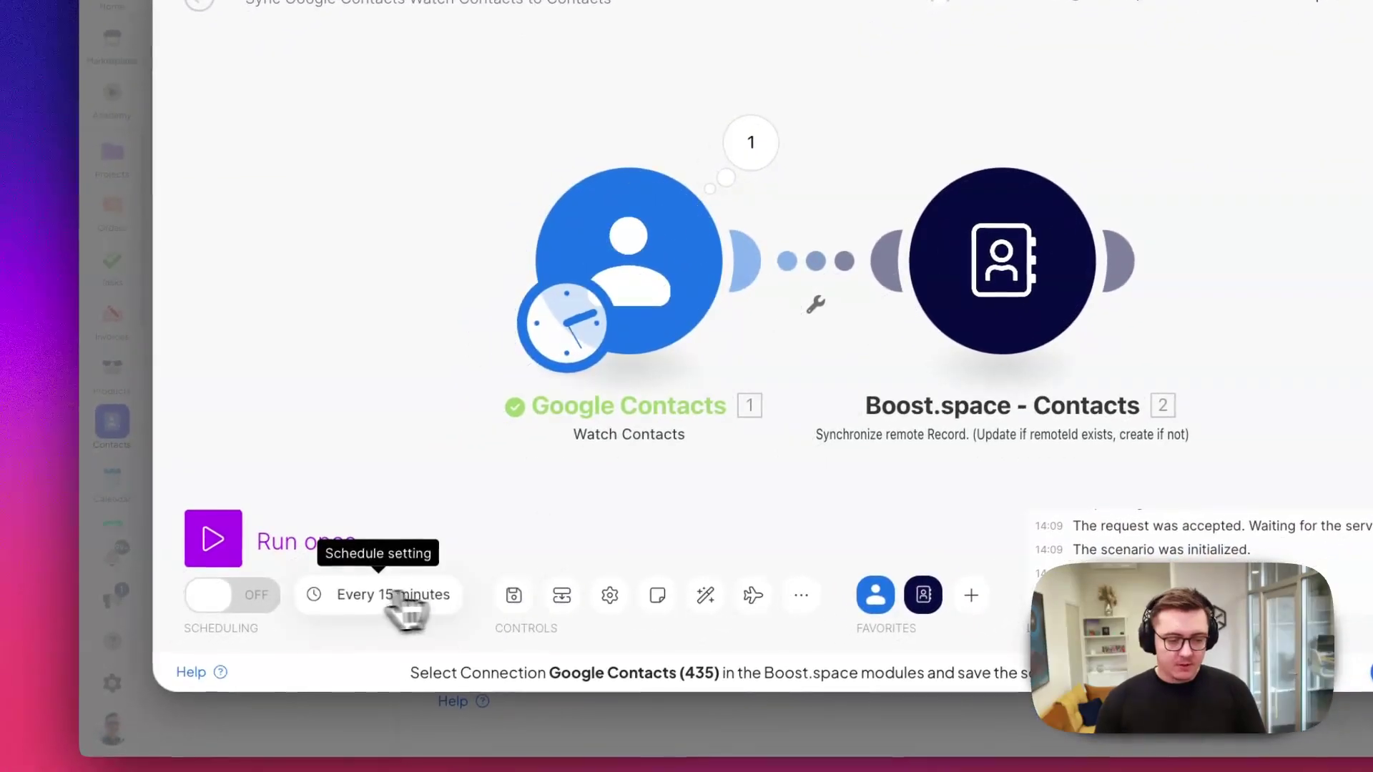
# Turn scheduling ON, run the scenario once, and check the Contacts module's 12 operations
pyautogui.click(276, 600)
pyautogui.click(231, 546)
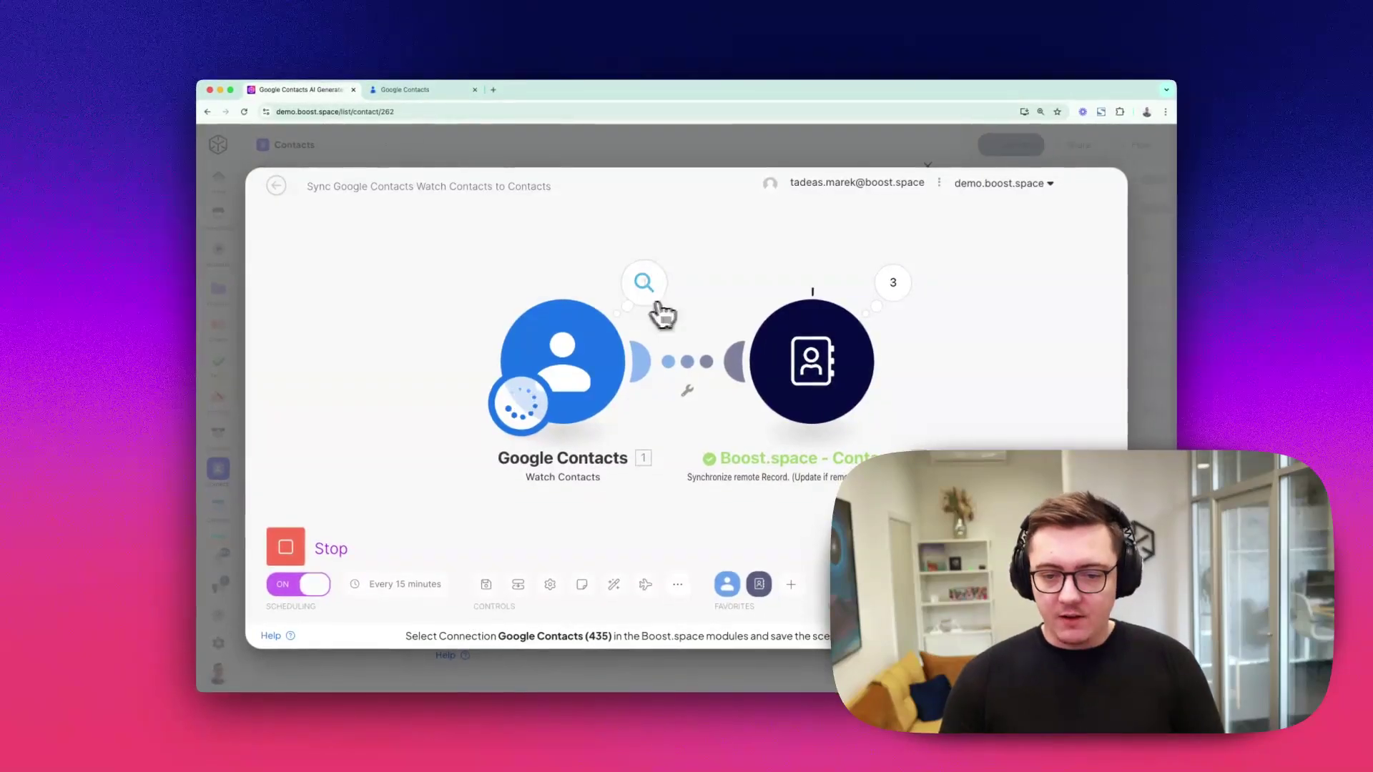
pyautogui.click(900, 259)
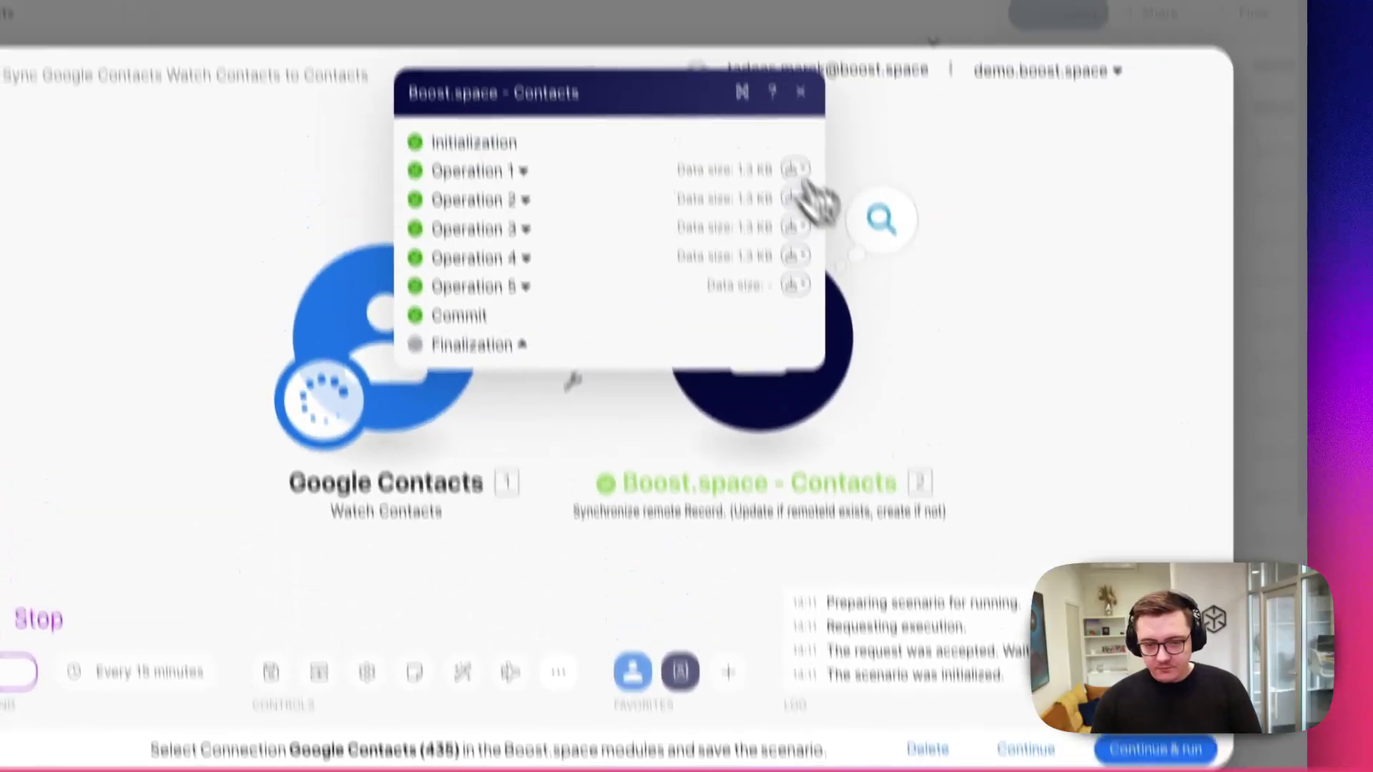
pyautogui.click(804, 178)
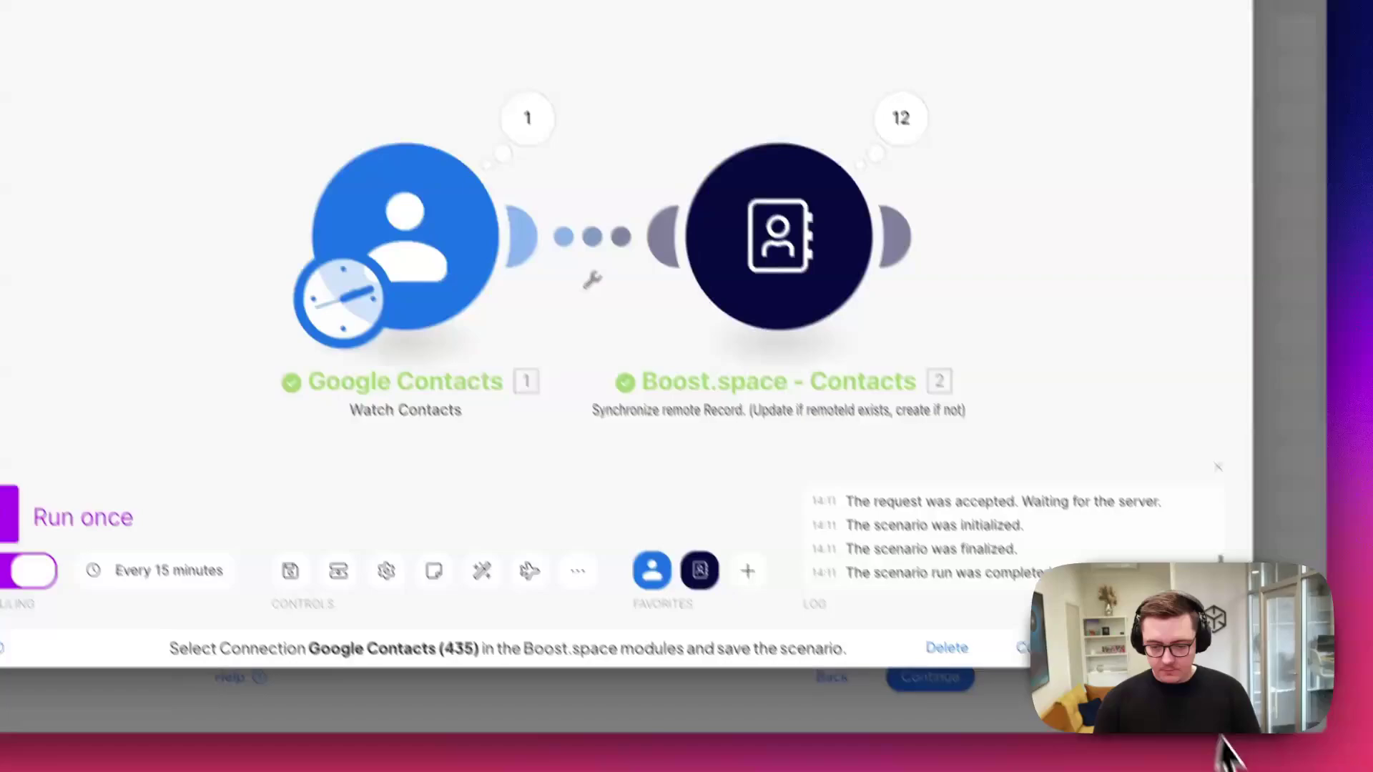
# End the setup tour and view the Google Contacts AI Generated space's Data records
pyautogui.click(1051, 647)
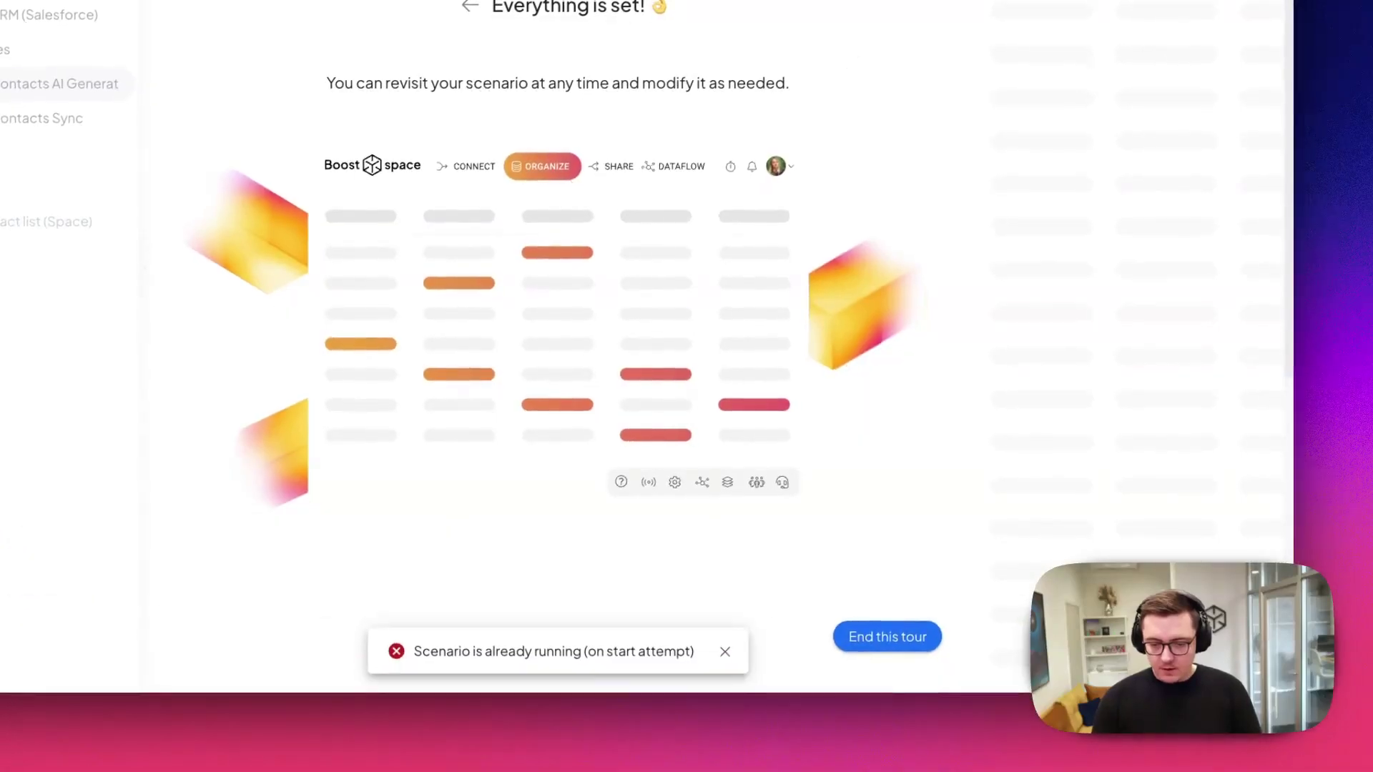
pyautogui.click(899, 643)
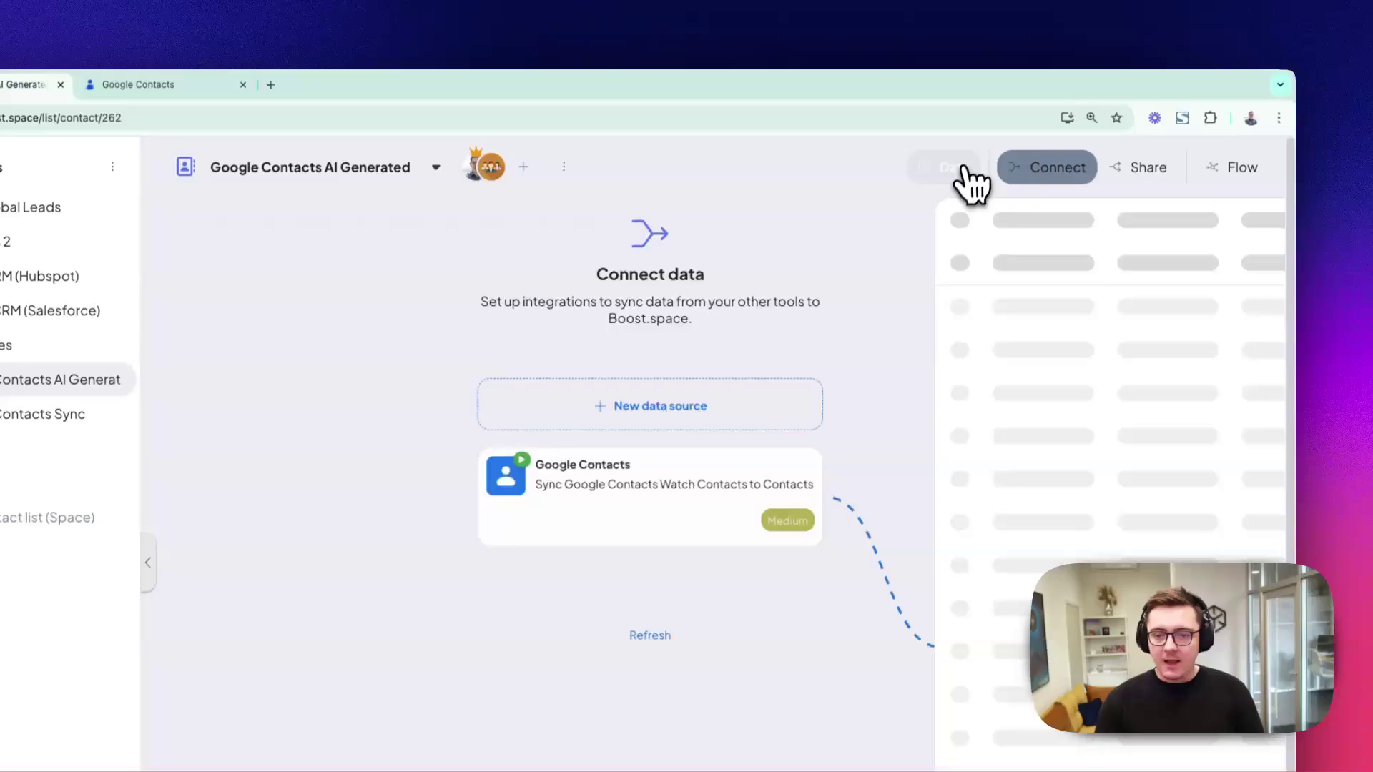
pyautogui.click(955, 180)
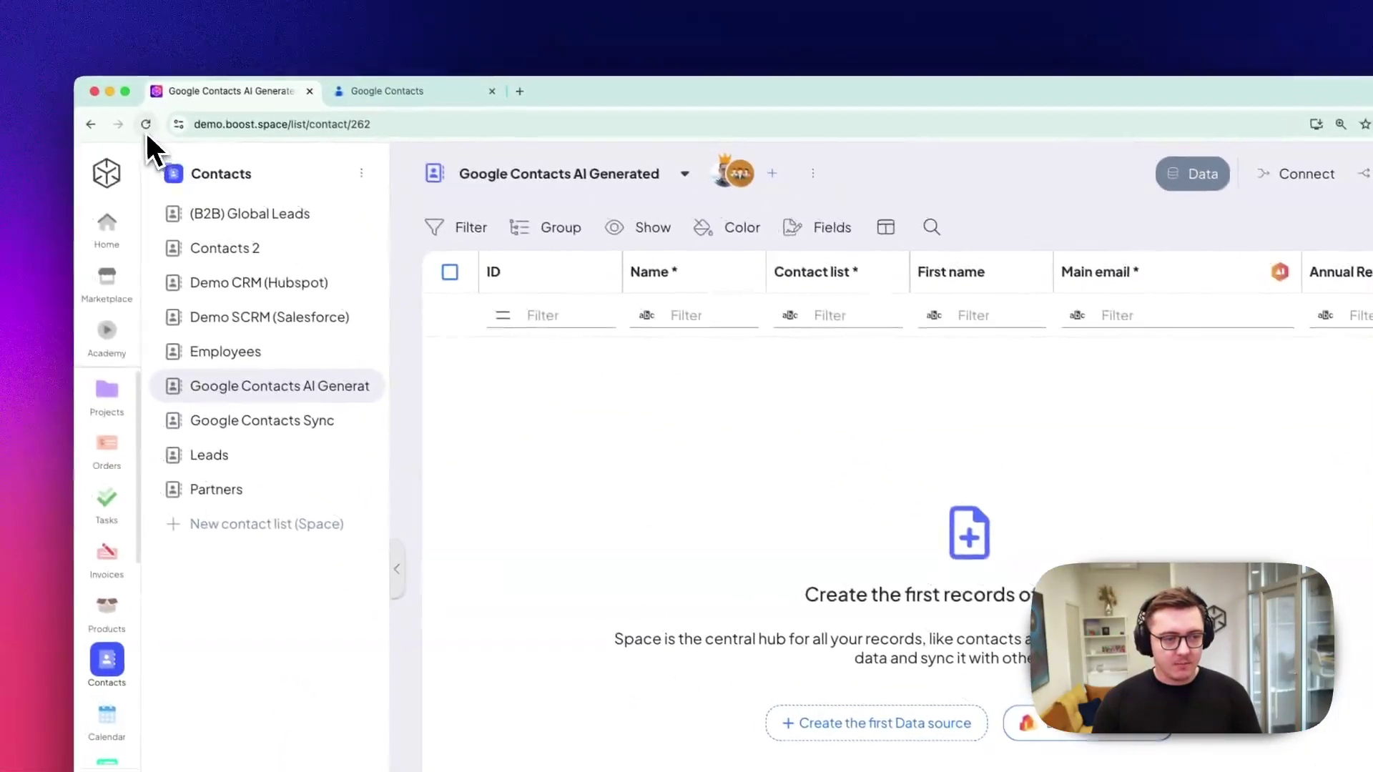
# Reload the page so the synced contacts show in the space's record list
pyautogui.click(0, 14)
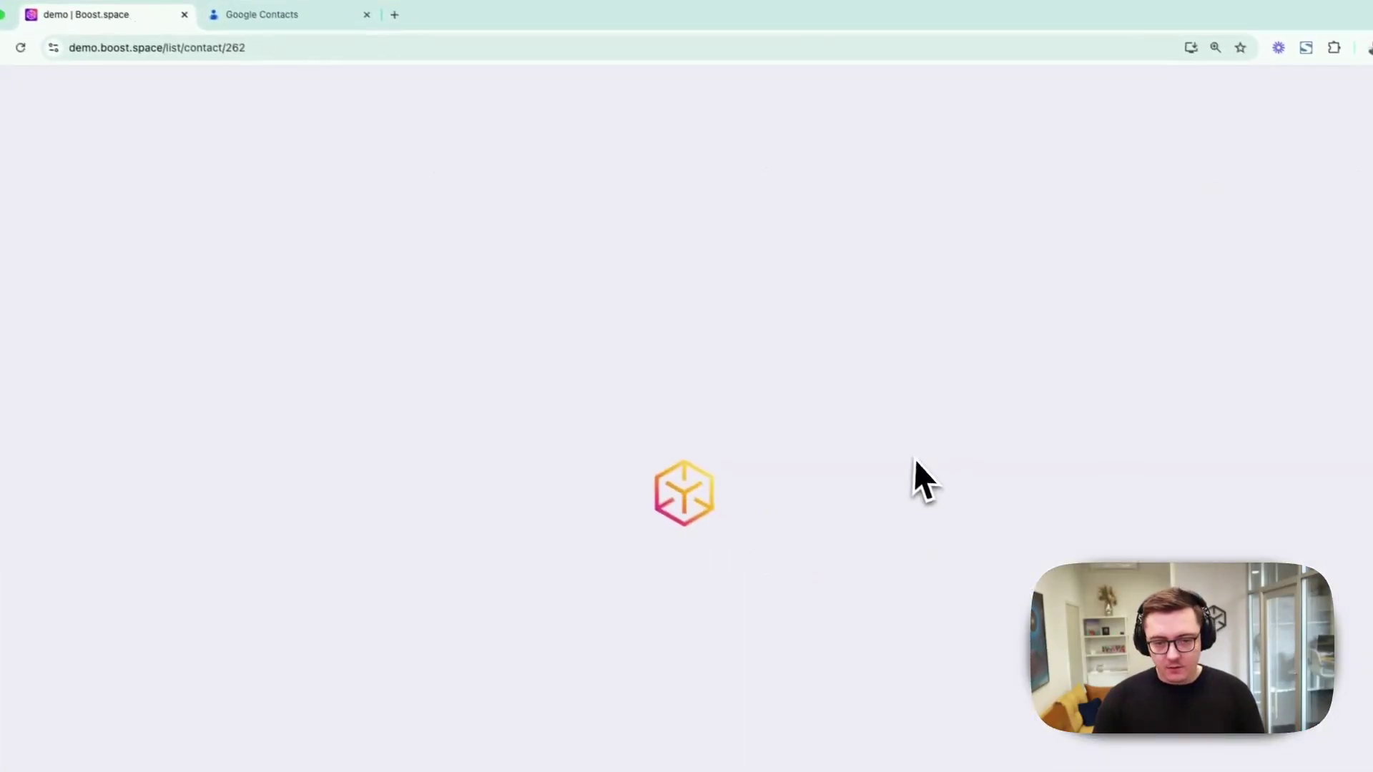